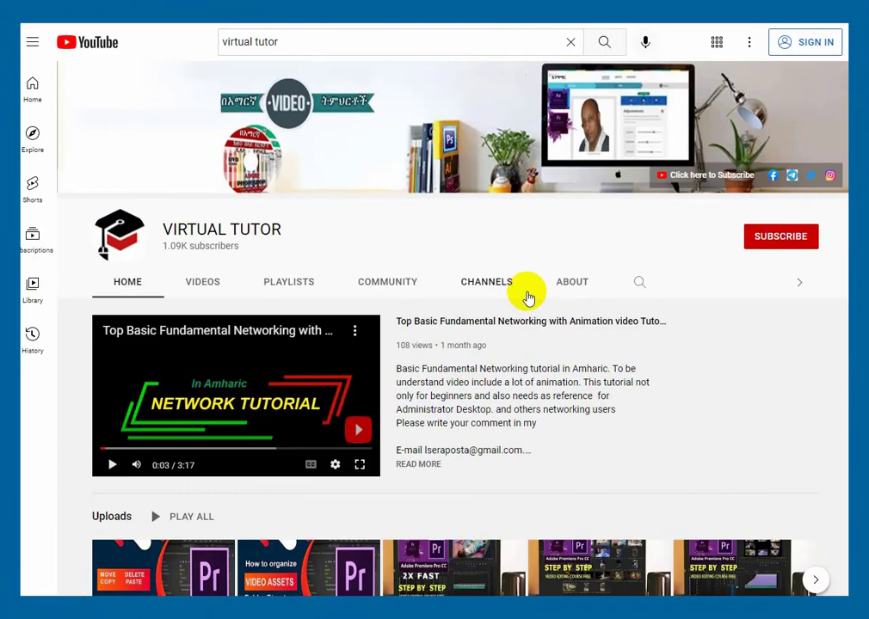
# Step: Look over the Virtual Tutor channel's home page and open its list of uploaded videos
pyautogui.scroll(-2, 527, 297)
pyautogui.scroll(-5, 527, 296)
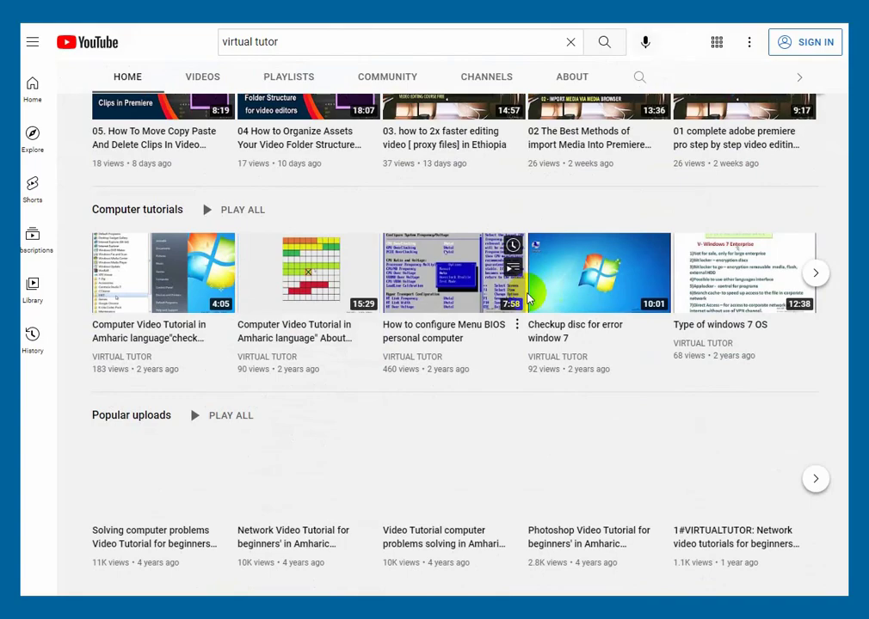
pyautogui.scroll(7, 527, 297)
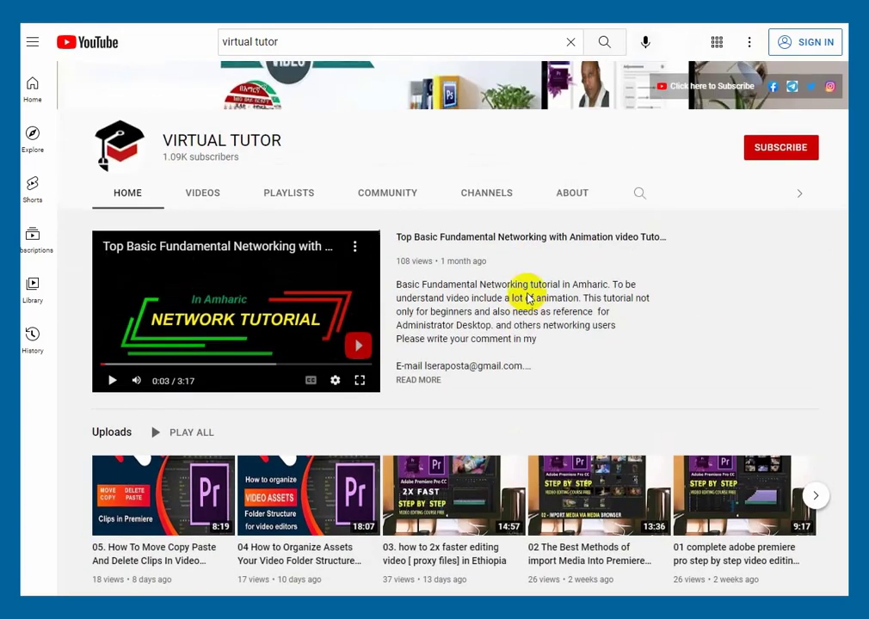
pyautogui.scroll(1, 528, 297)
pyautogui.click(196, 288)
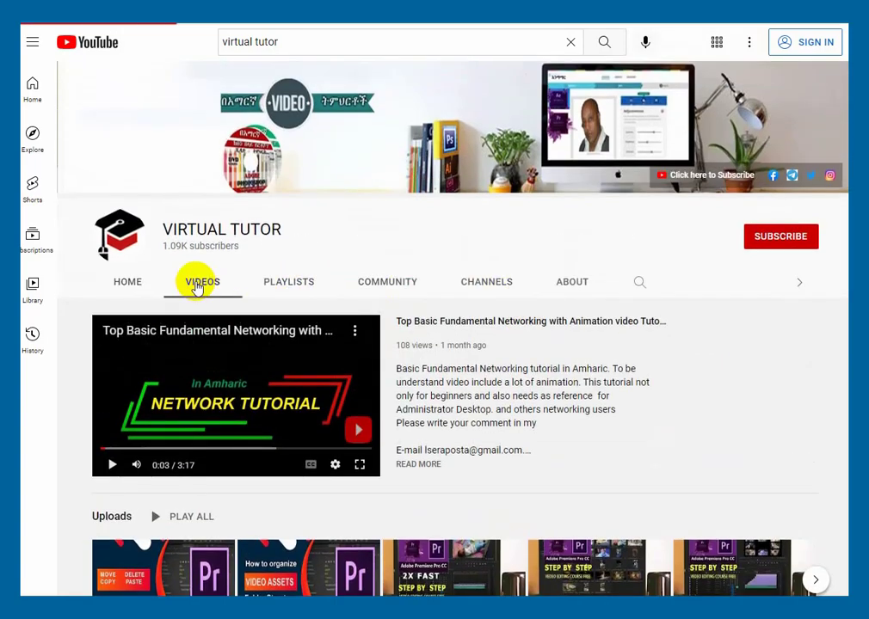
# Step: Browse the channel's uploaded Premiere Pro, Camtasia, Photoshop and computer tutorials, and return to the start of the list
pyautogui.scroll(-1, 435, 312)
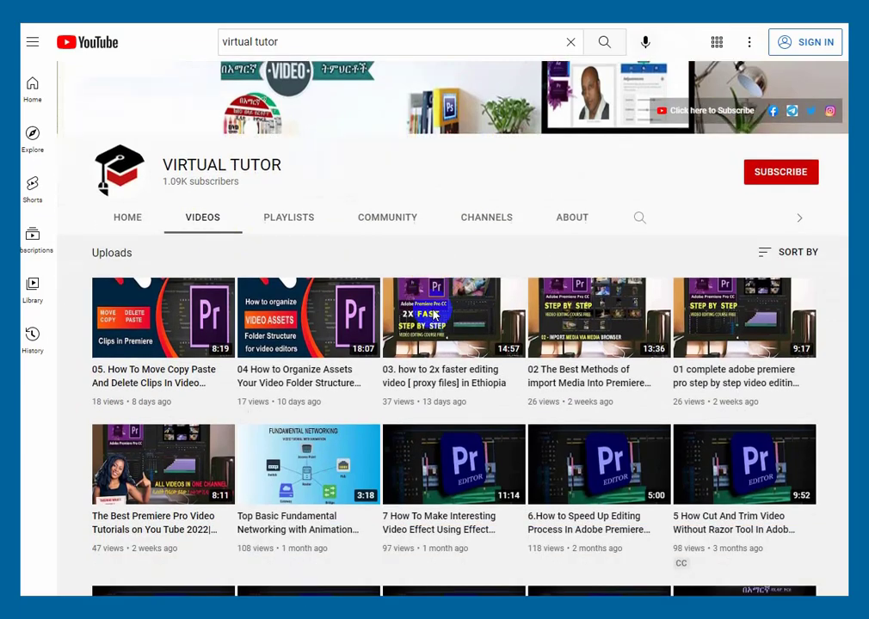
pyautogui.scroll(-4, 435, 315)
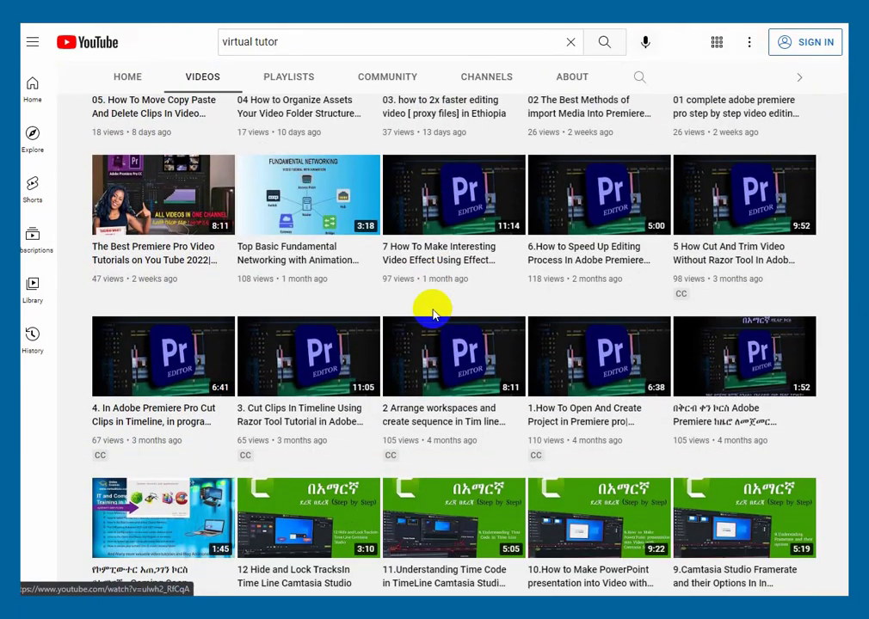
pyautogui.scroll(-2, 433, 315)
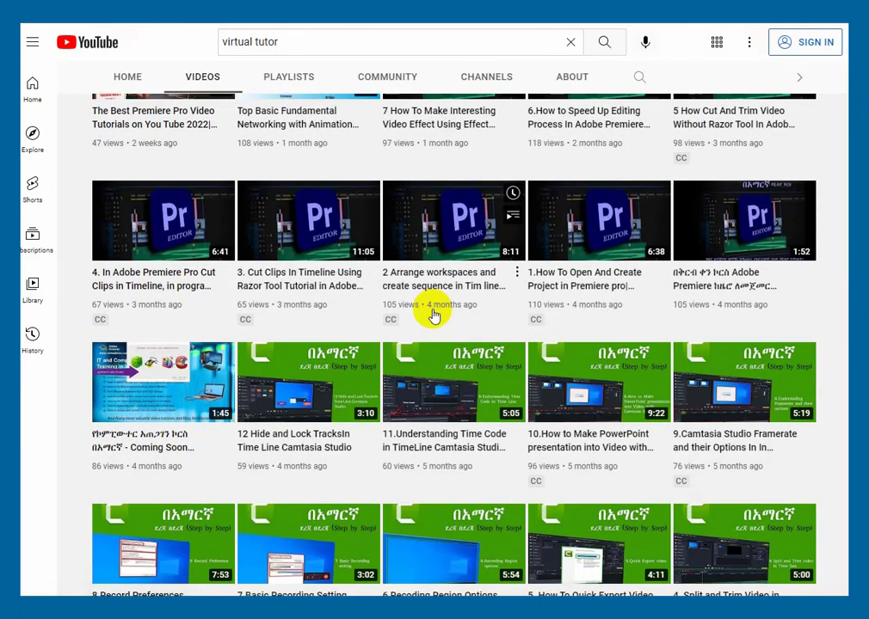
pyautogui.scroll(-3, 433, 315)
pyautogui.scroll(-1, 433, 315)
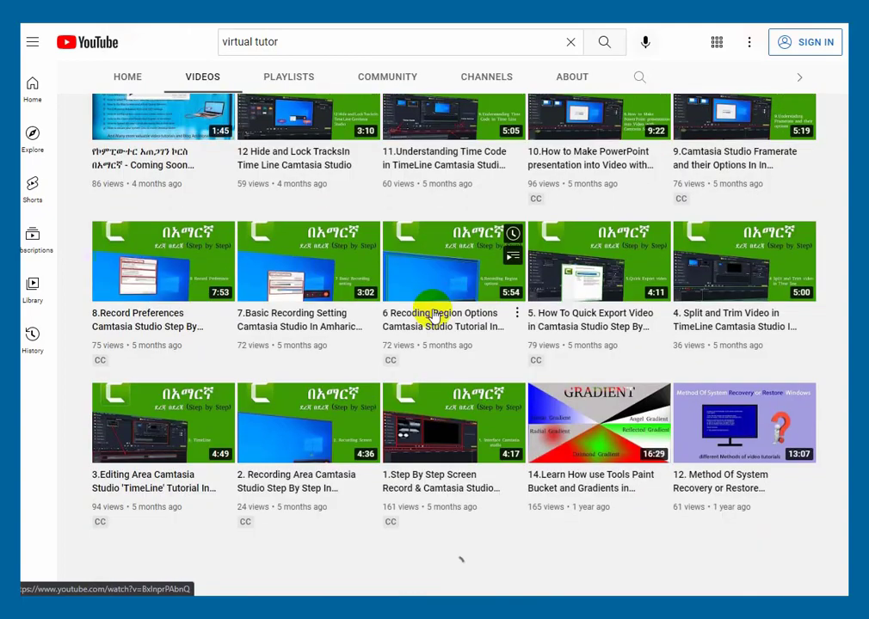
pyautogui.scroll(-2, 435, 315)
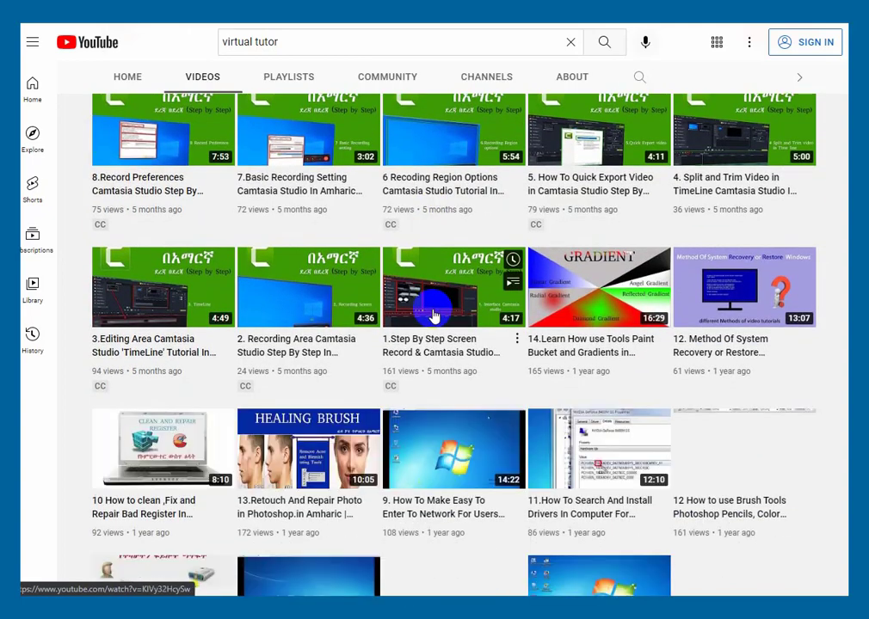
pyautogui.scroll(-1, 435, 317)
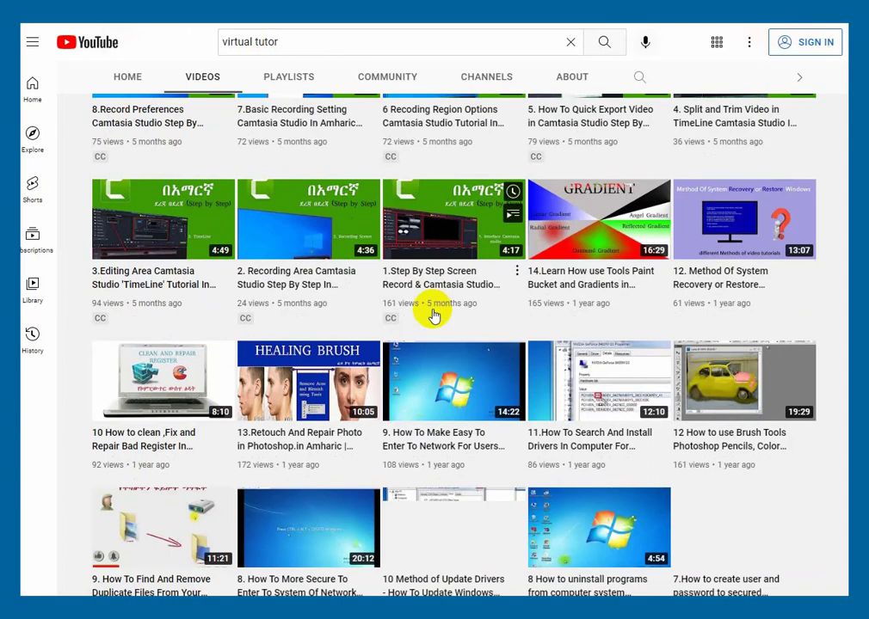
pyautogui.scroll(-2, 432, 315)
pyautogui.scroll(-2, 435, 316)
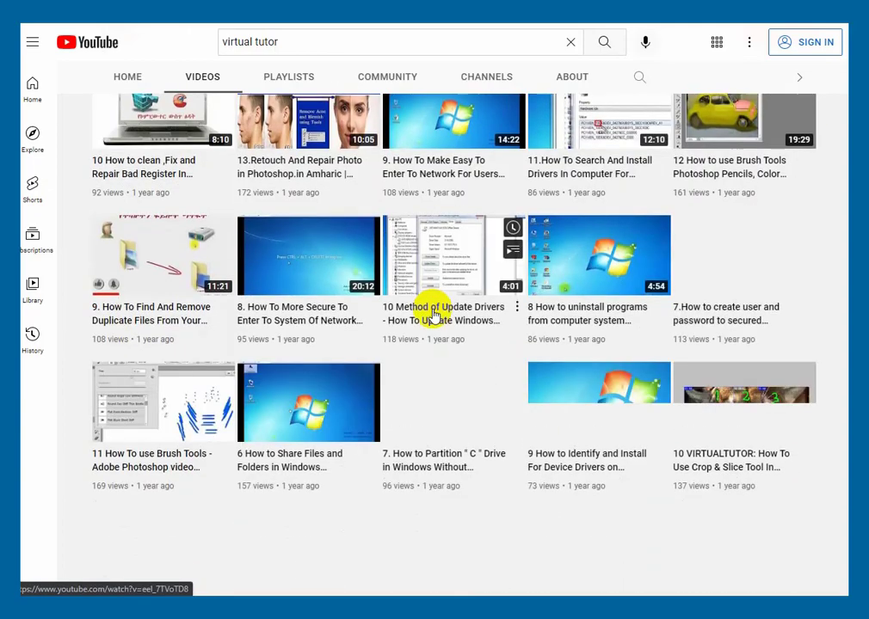
pyautogui.scroll(-2, 435, 315)
pyautogui.scroll(-2, 435, 315)
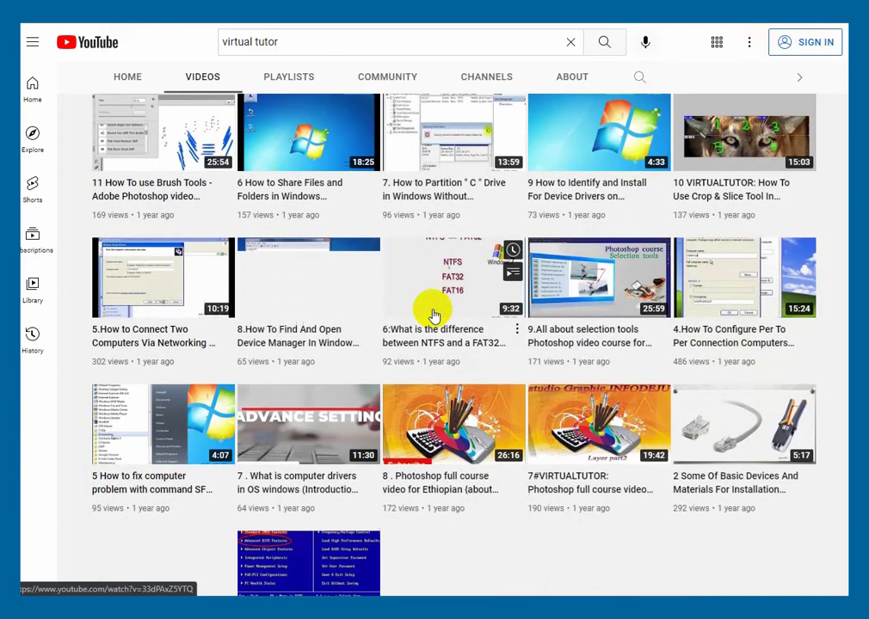
pyautogui.scroll(-2, 435, 316)
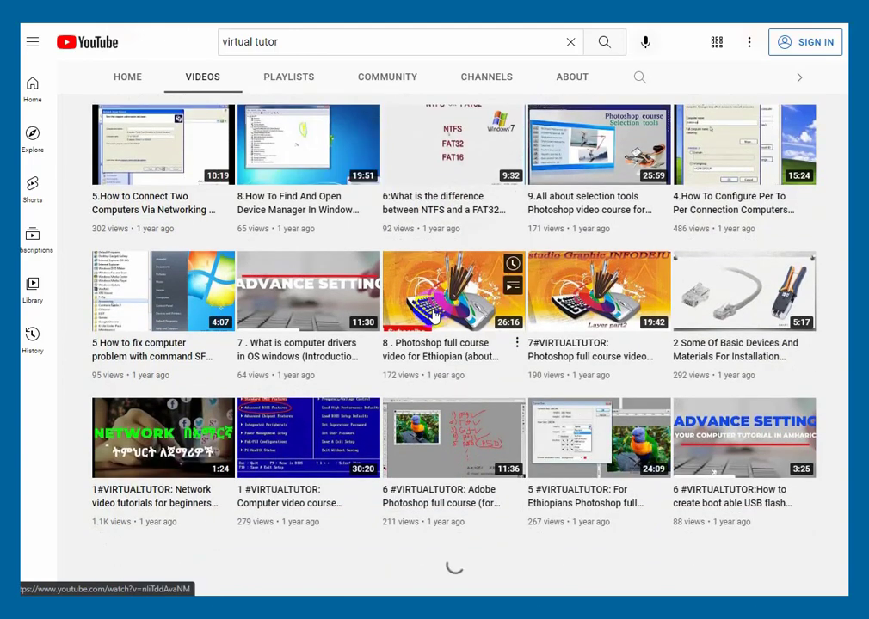
pyautogui.scroll(7, 434, 316)
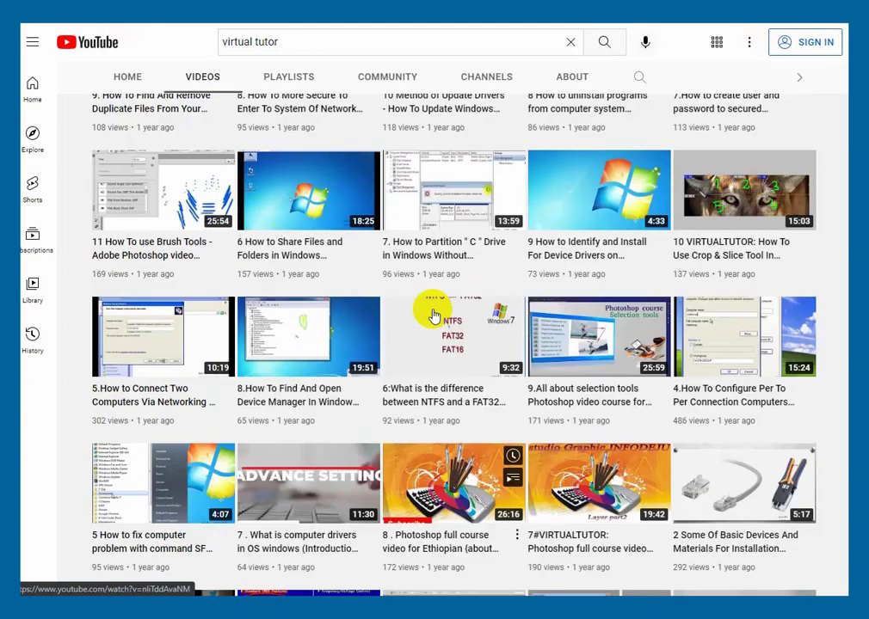
pyautogui.scroll(8, 435, 316)
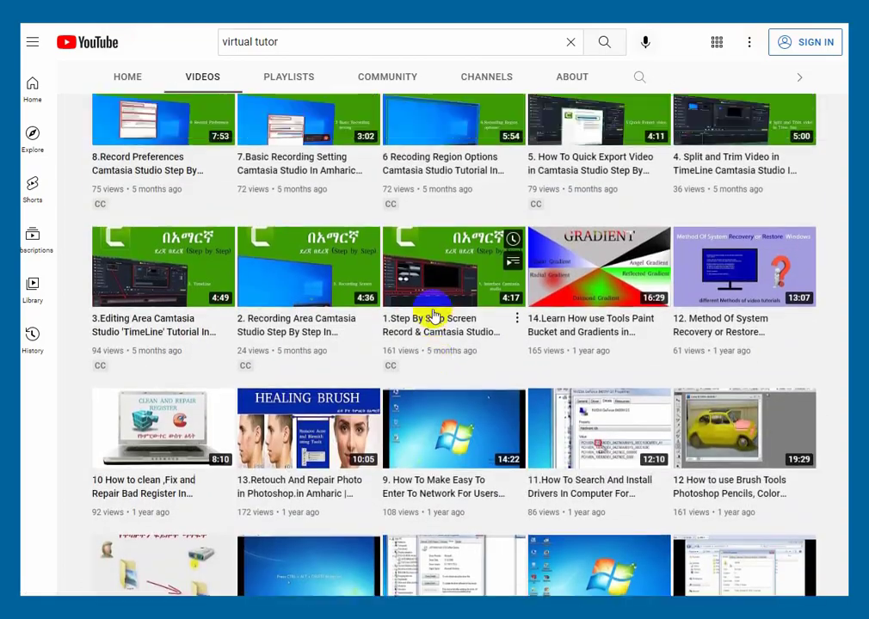
pyautogui.scroll(7, 434, 316)
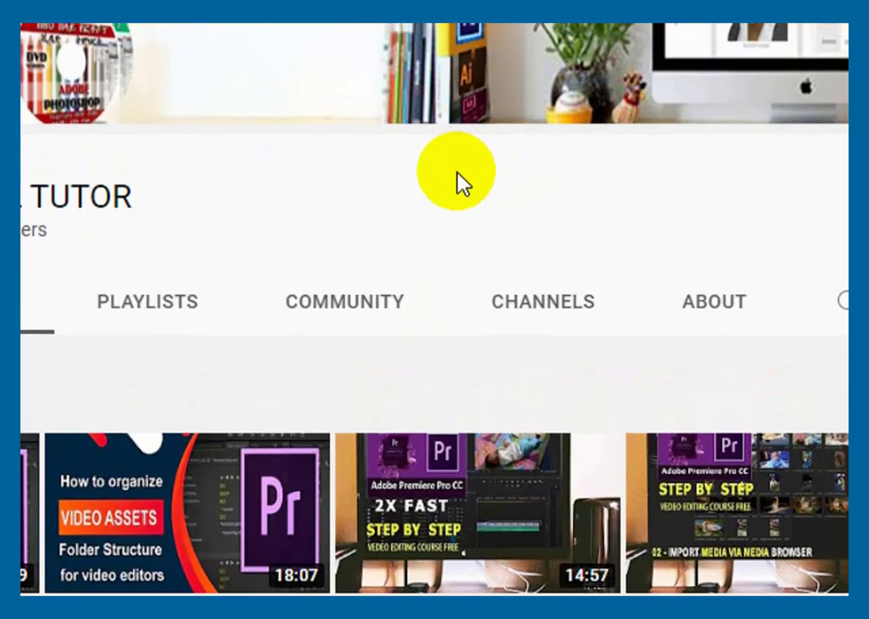
# Step: Review the channel's latest uploads and open its playlists
pyautogui.moveTo(456, 175); pyautogui.dragTo(511, 174)
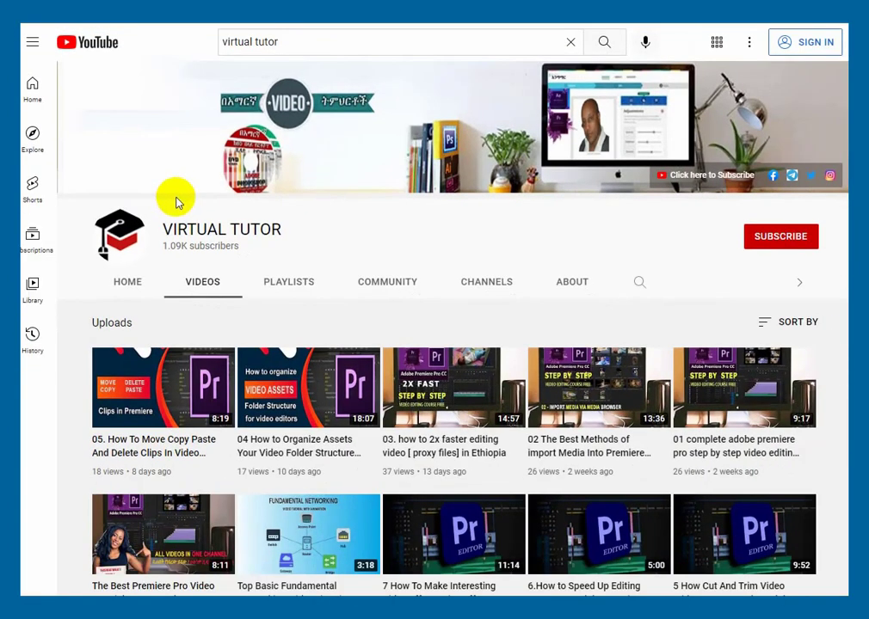
pyautogui.scroll(-2, 646, 252)
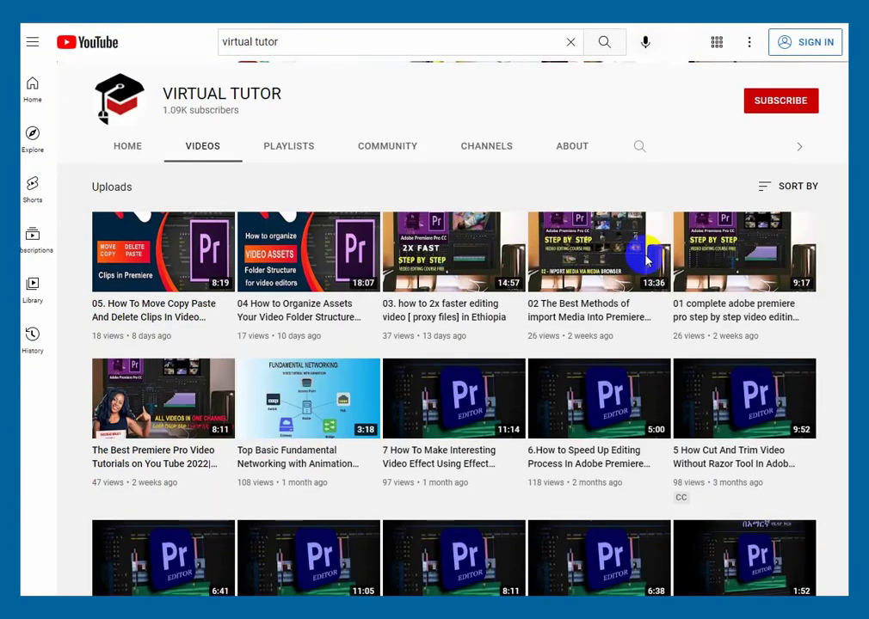
pyautogui.scroll(-1, 647, 258)
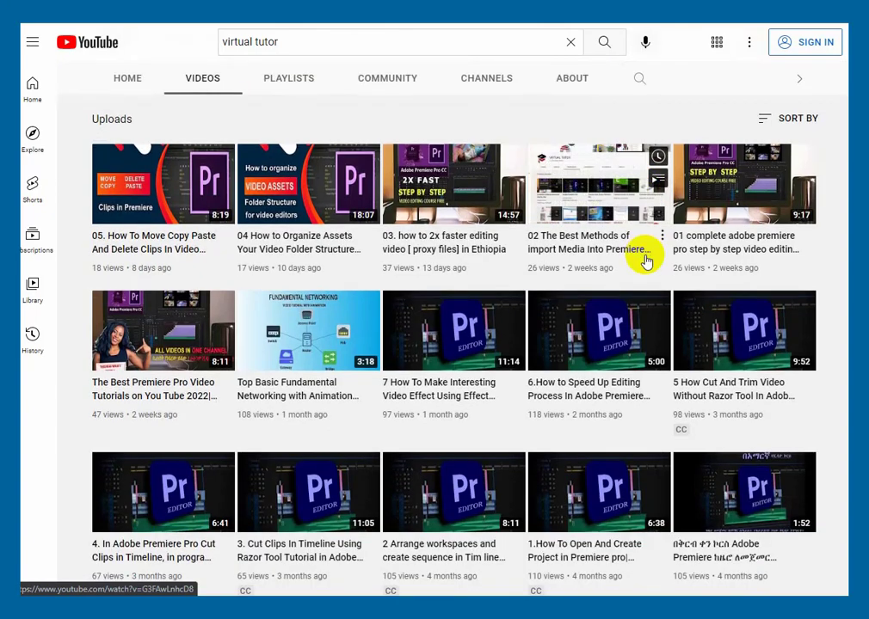
pyautogui.scroll(3, 645, 258)
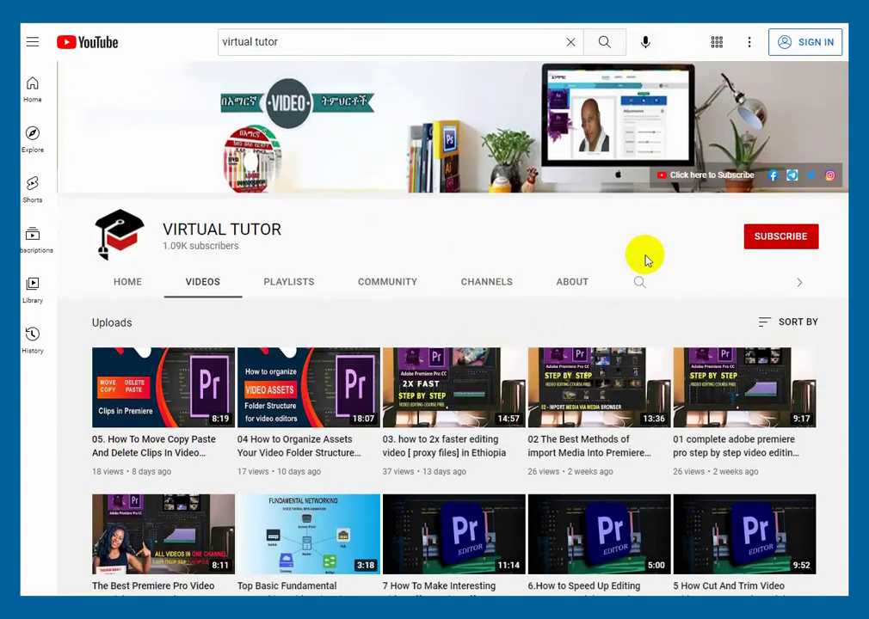
pyautogui.click(290, 288)
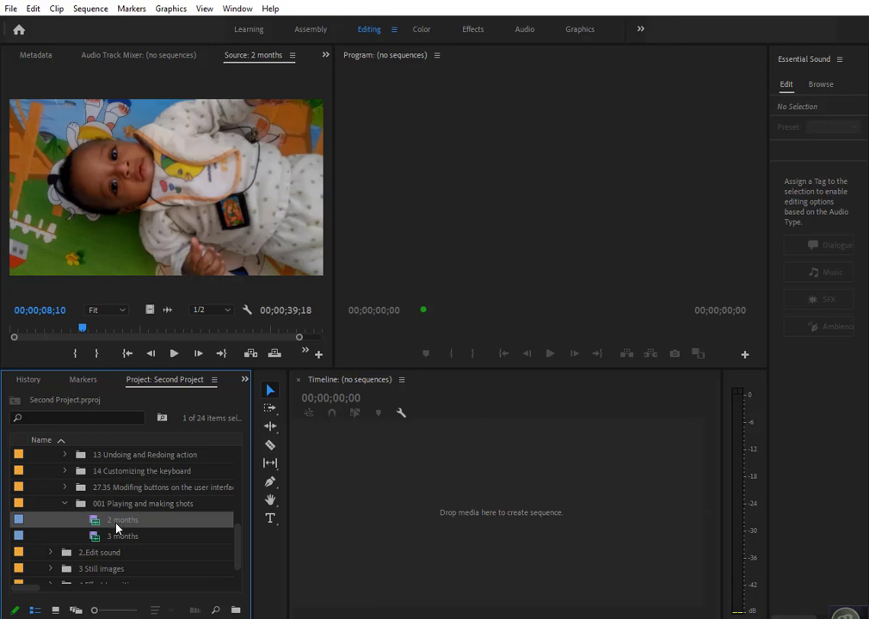
# Step: In Premiere Pro, load the 2 months clip from the 001 Playing and making shots bin into the Source Monitor and widen the monitor
pyautogui.doubleClick(96, 521)
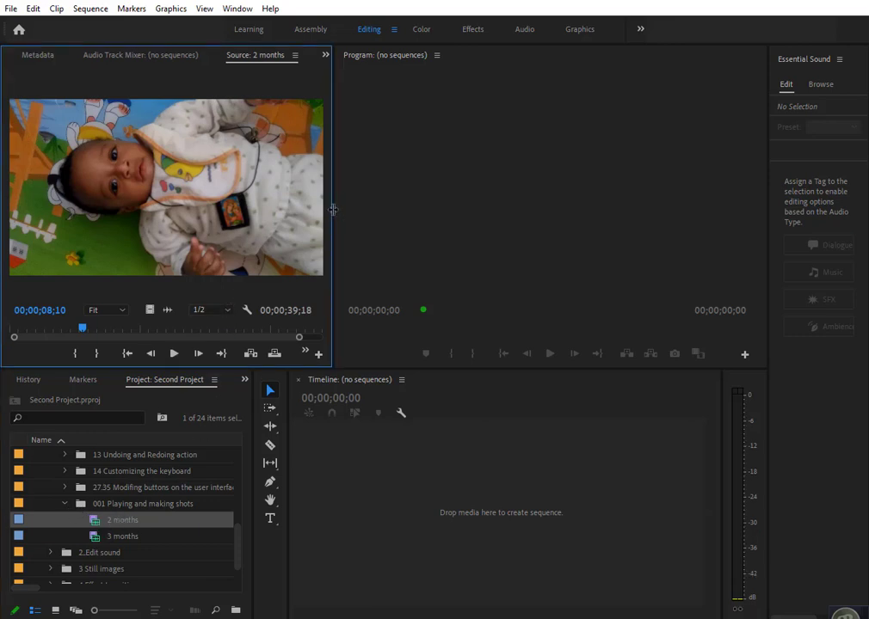
pyautogui.moveTo(333, 209); pyautogui.dragTo(407, 208)
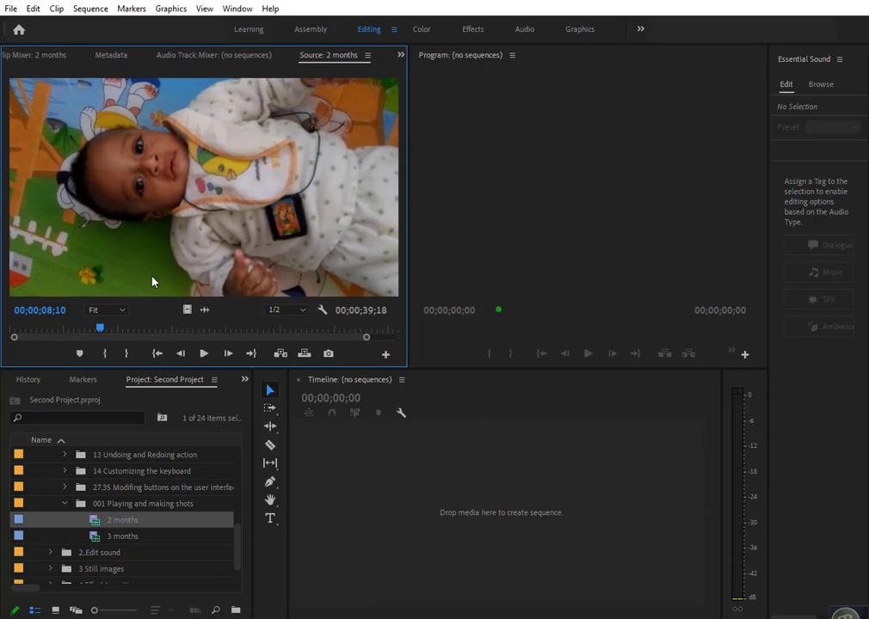
# Step: Preview the 2 months clip forward and in reverse from about 00;00;08;01, stopping playback after each direction
pyautogui.moveTo(69, 330); pyautogui.dragTo(97, 329)
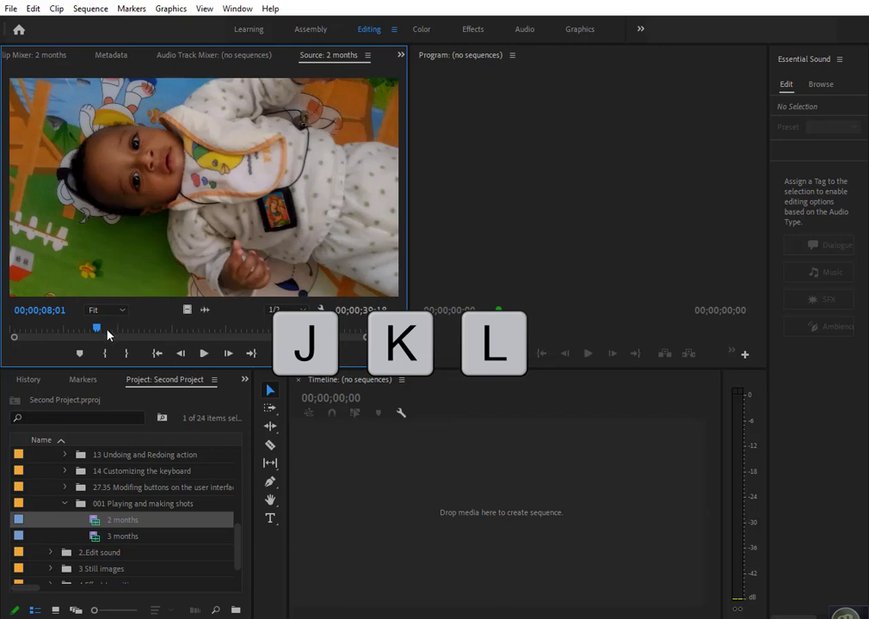
pyautogui.press('l')
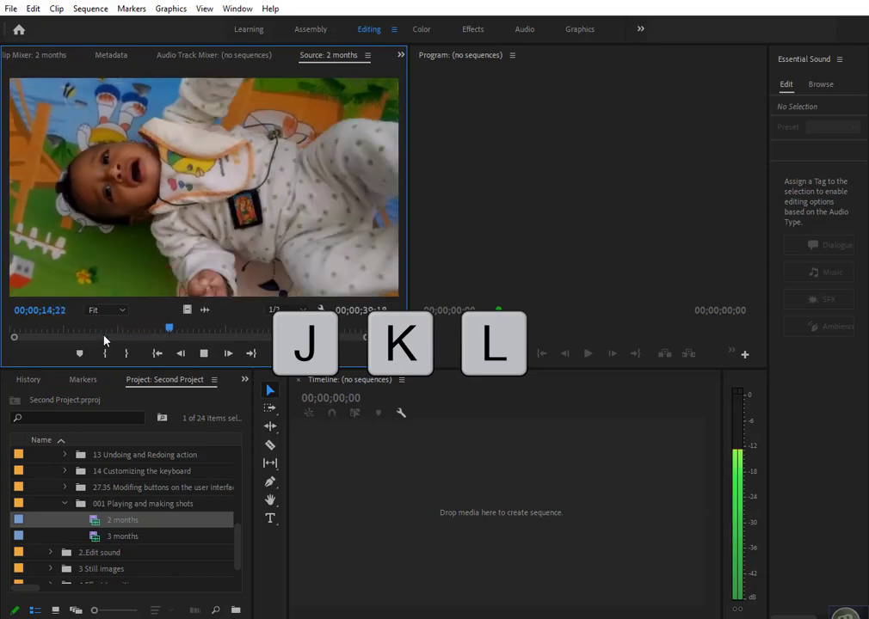
pyautogui.press('k')
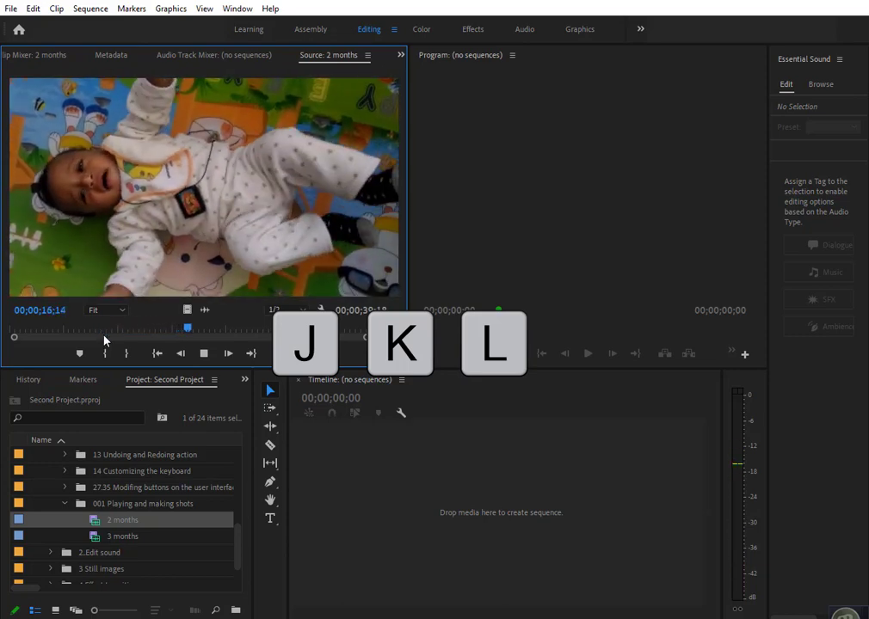
pyautogui.press('j')
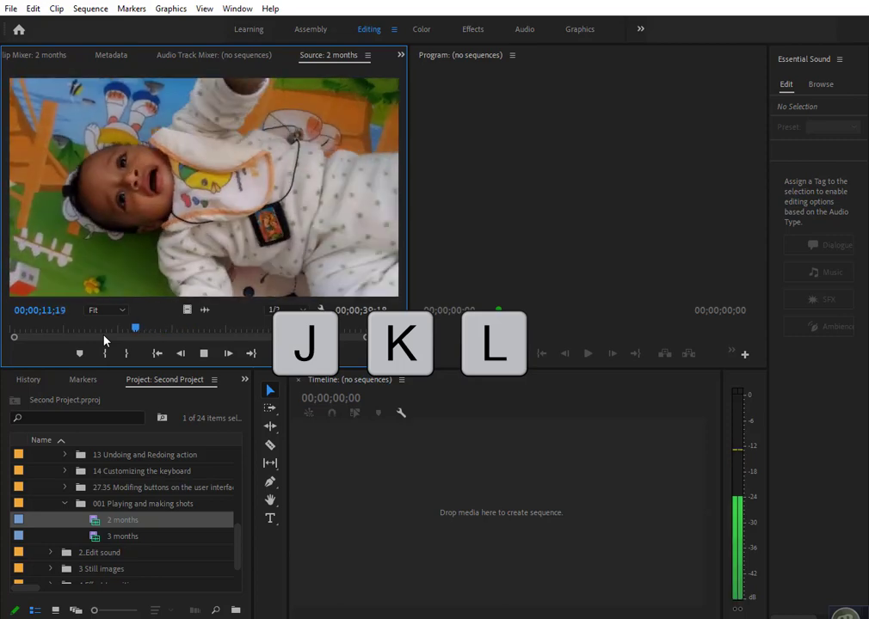
pyautogui.press('k')
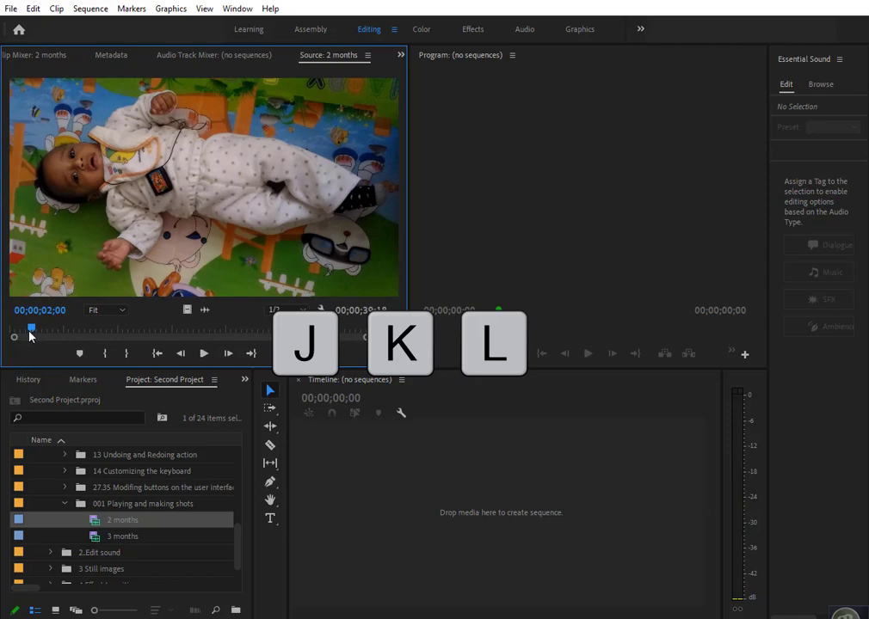
# Step: Play the clip forward from 00;00;02;00 at increasing speed and stop it
pyautogui.press('l')
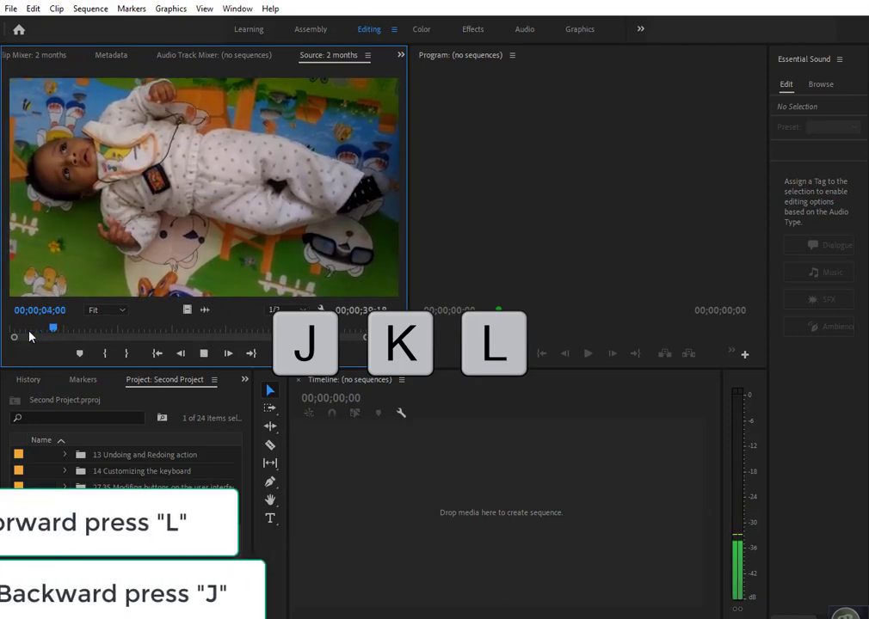
pyautogui.press('l')
pyautogui.press('l')
pyautogui.press('k')
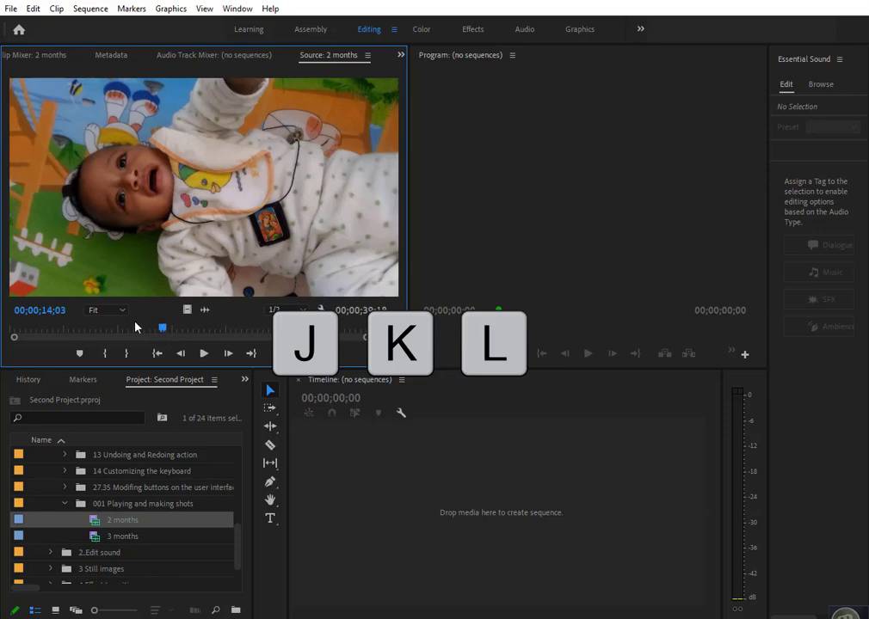
# Step: Mark an In point on the 2 months clip at 00;00;10;00
pyautogui.moveTo(164, 330); pyautogui.dragTo(87, 334)
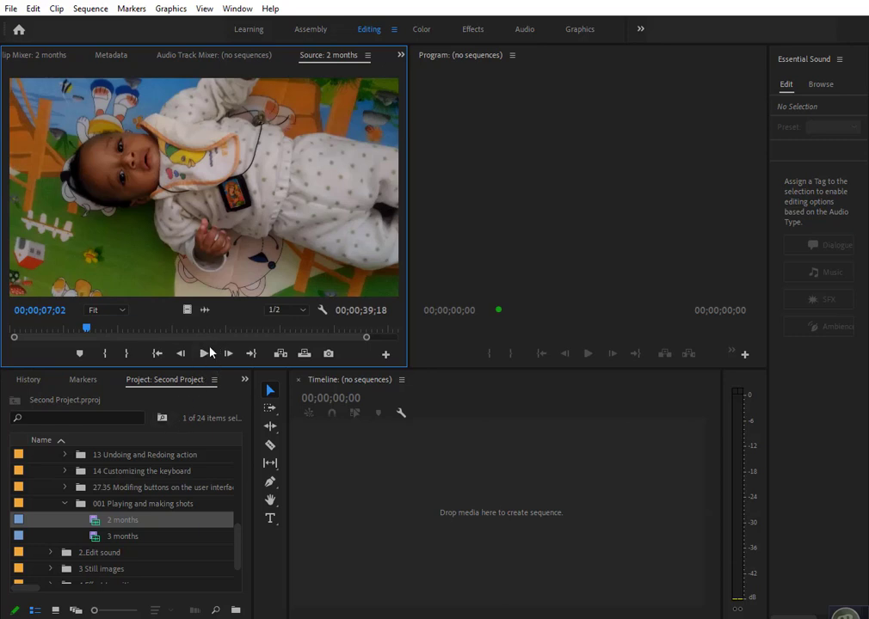
pyautogui.moveTo(84, 331); pyautogui.dragTo(100, 332)
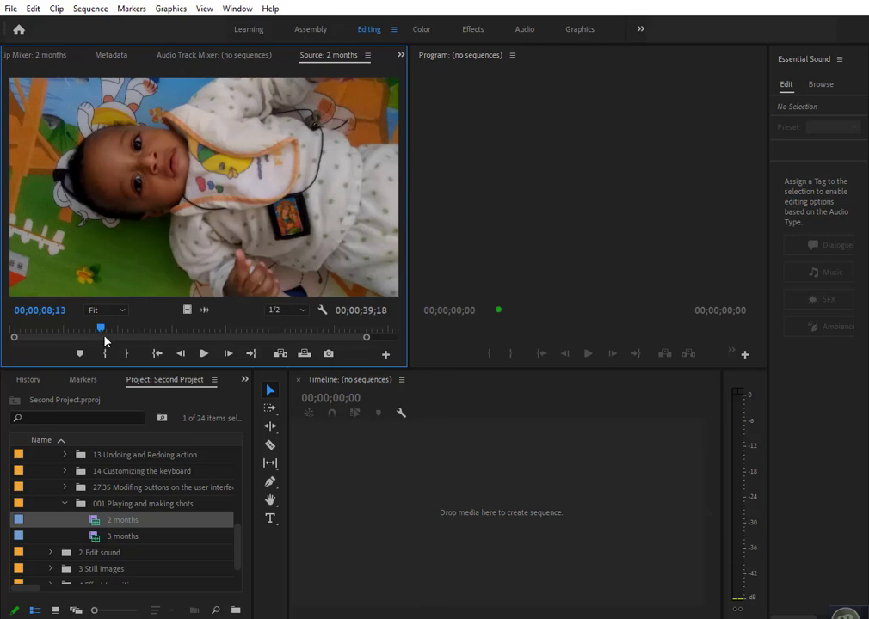
pyautogui.press('space')
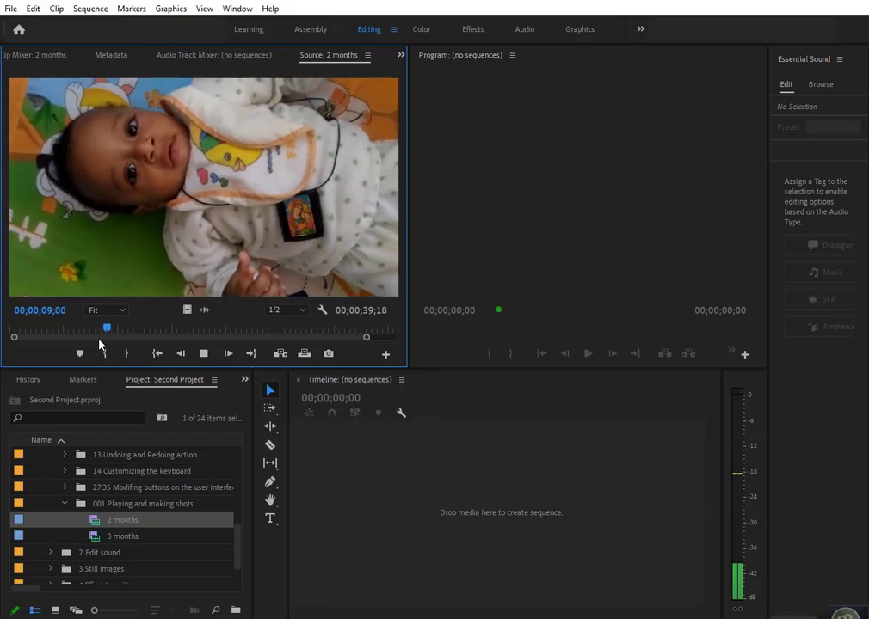
pyautogui.press('space')
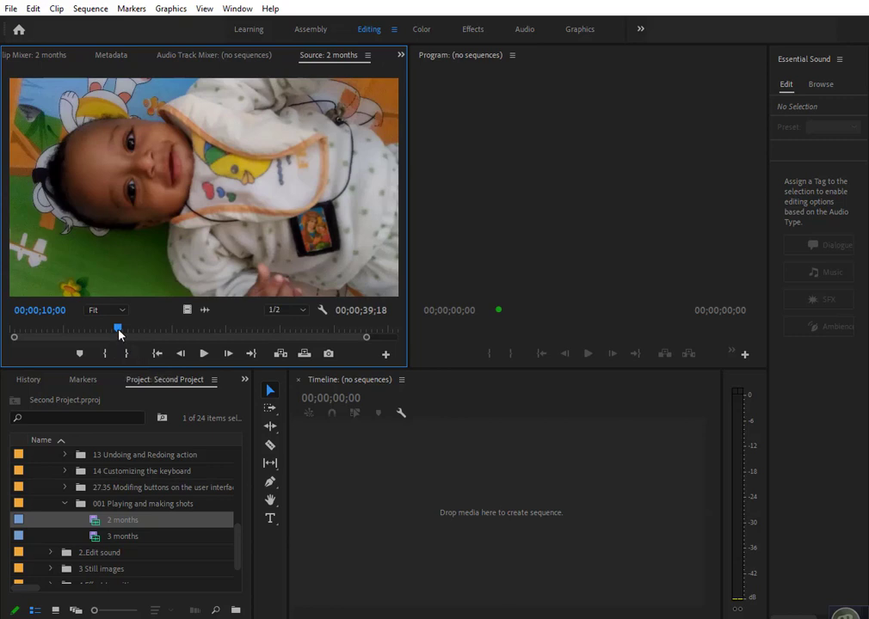
pyautogui.press('i')
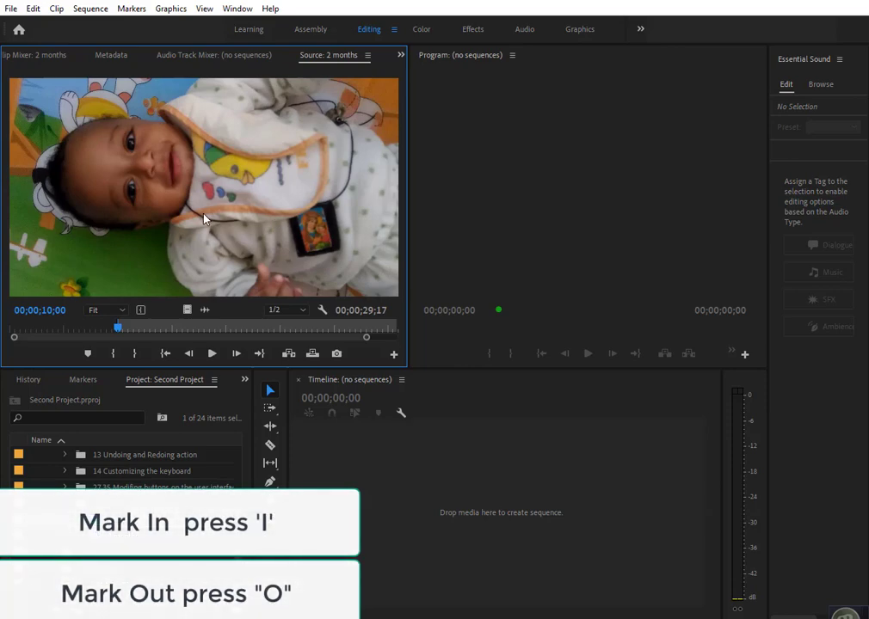
# Step: Play the 2 months clip forward and in reverse to find the end of the shot, and mark an Out point at 00;00;17;29
pyautogui.press('space')
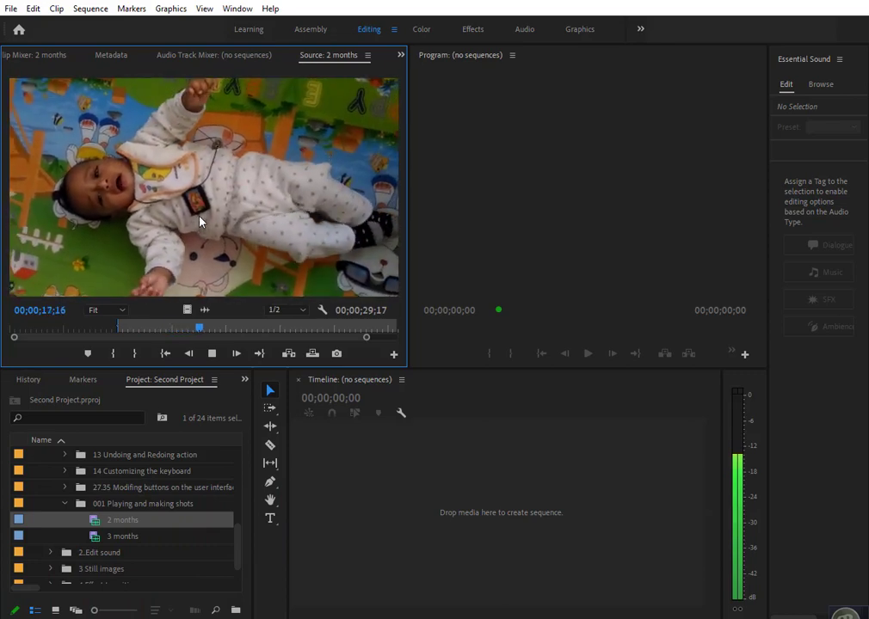
pyautogui.press('space')
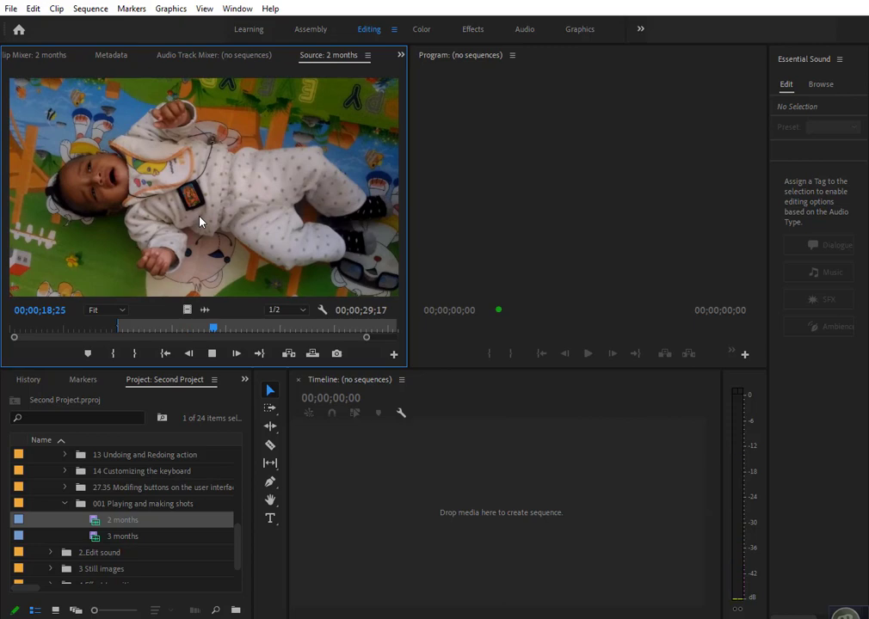
pyautogui.press('j')
pyautogui.press('j')
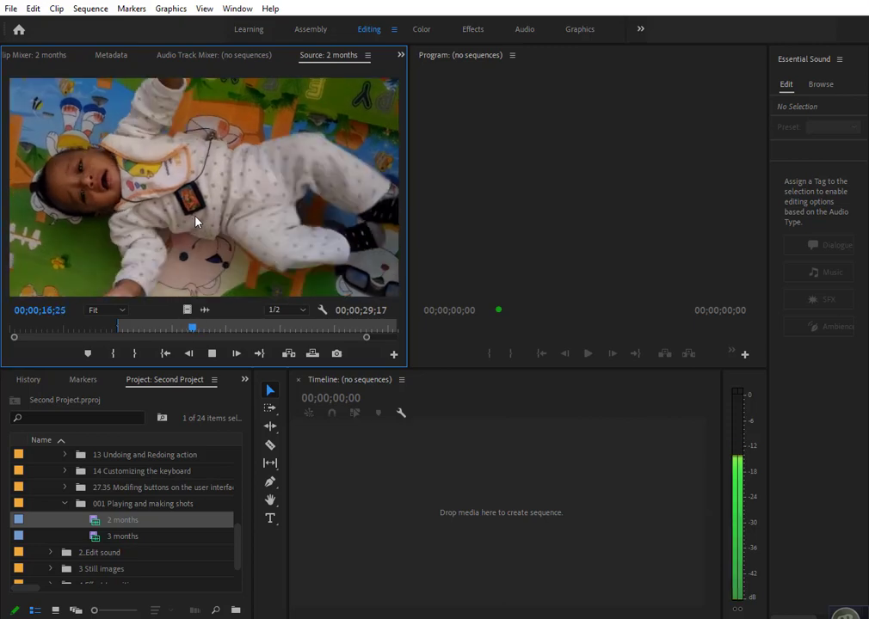
pyautogui.press('k')
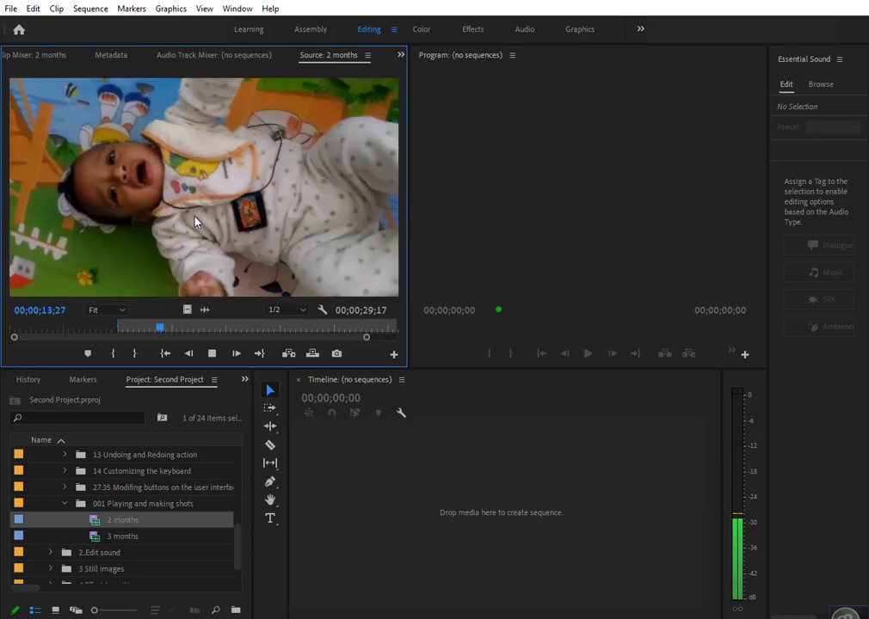
pyautogui.press('j')
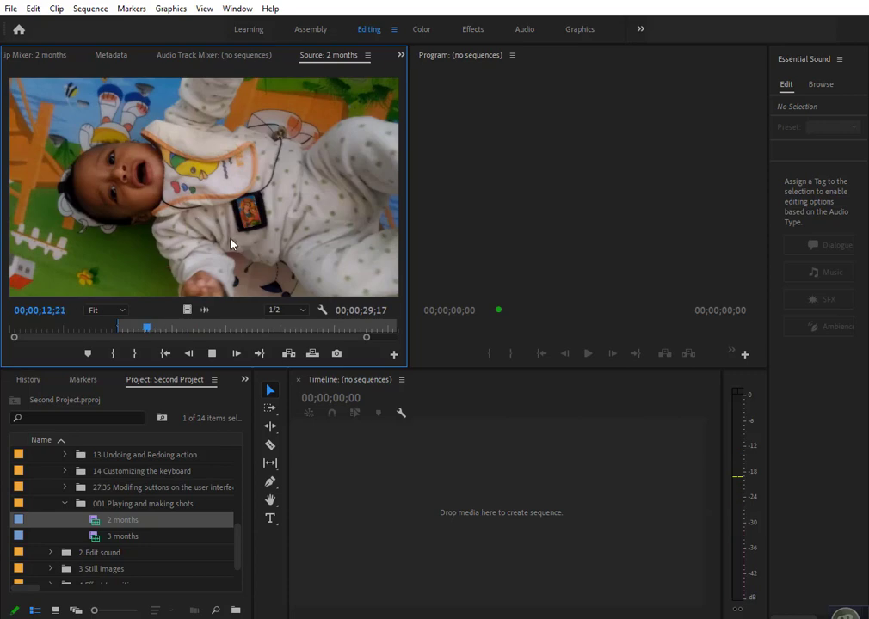
pyautogui.press('l')
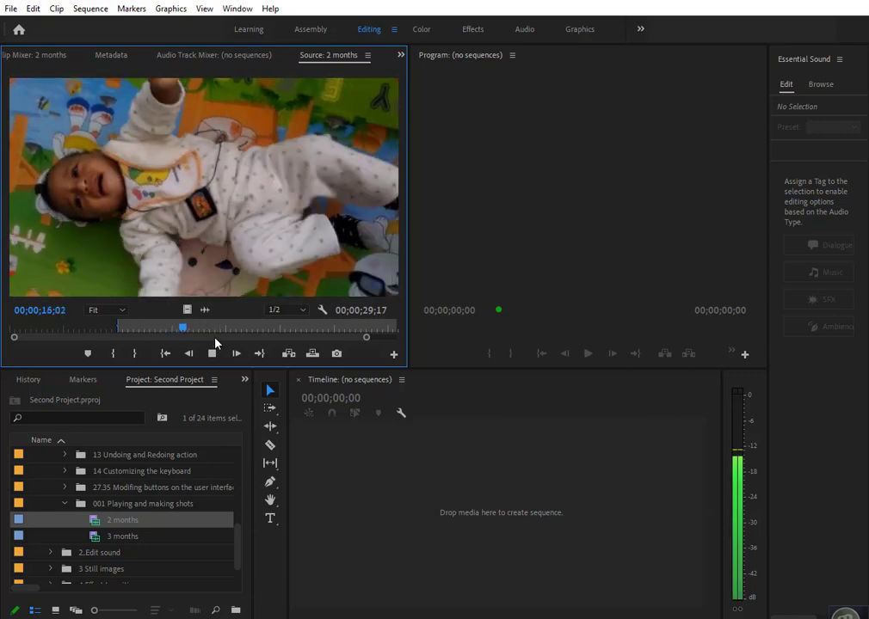
pyautogui.press('space')
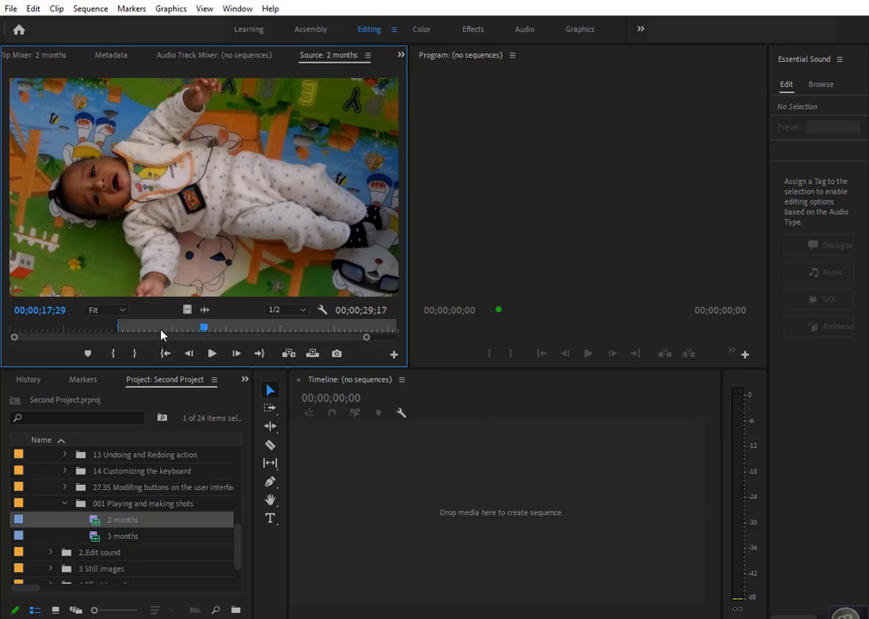
pyautogui.press('o')
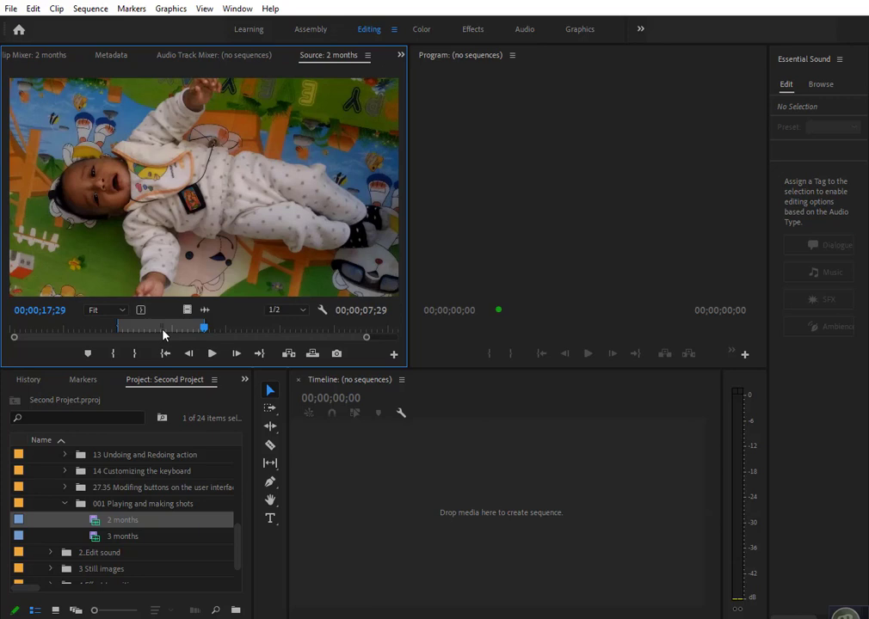
# Step: Preview the marked shot from In to Out, scrub back to about 00;00;14;01, and play from there to the Out point
pyautogui.hotkey('ctrl', 'shift', 'space')
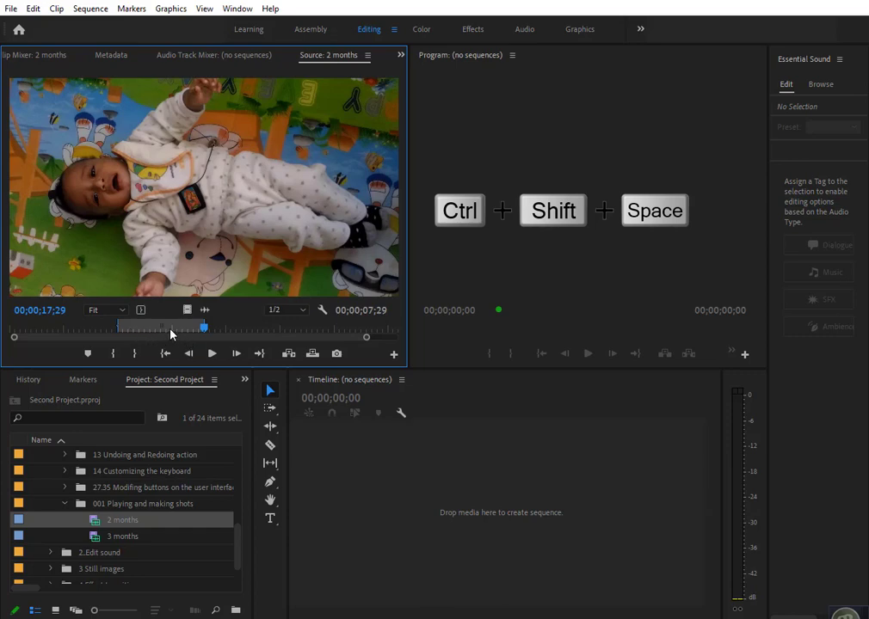
pyautogui.click(197, 331)
pyautogui.moveTo(197, 332); pyautogui.dragTo(158, 333)
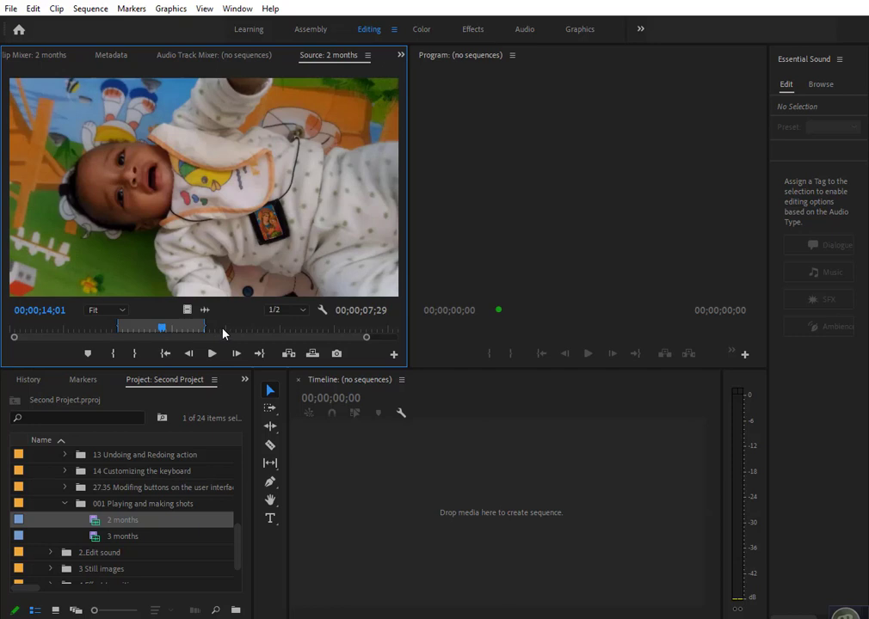
pyautogui.hotkey('ctrl', 'space')
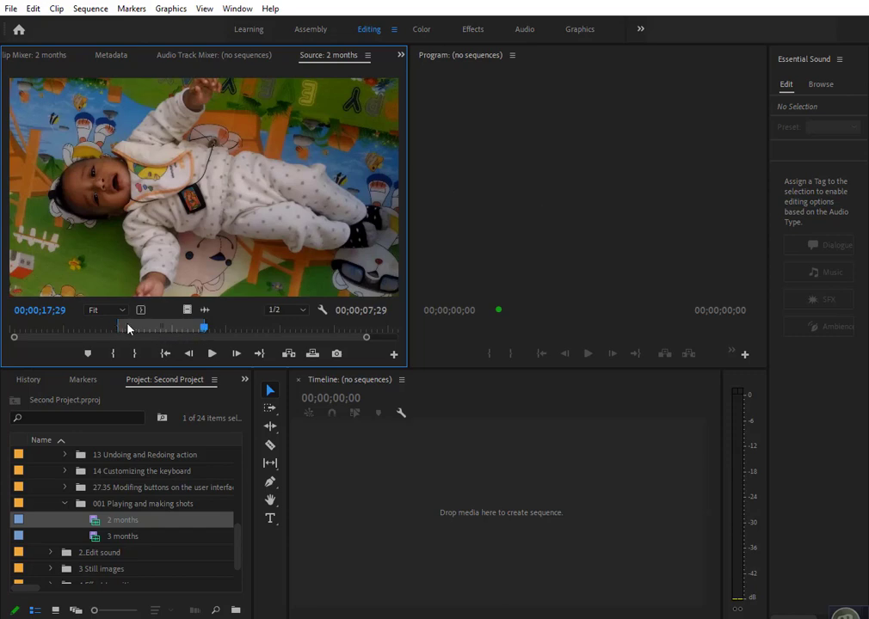
# Step: Show the clip's audio waveform and adjust the In and Out points on it for a shot duration of about 00;00;09;03
pyautogui.click(204, 311)
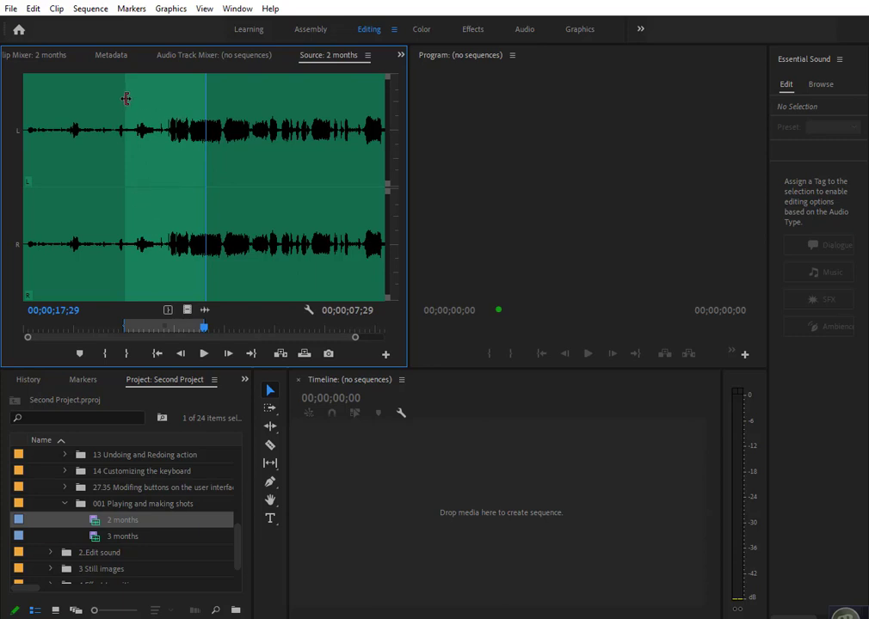
pyautogui.moveTo(126, 99); pyautogui.dragTo(159, 107)
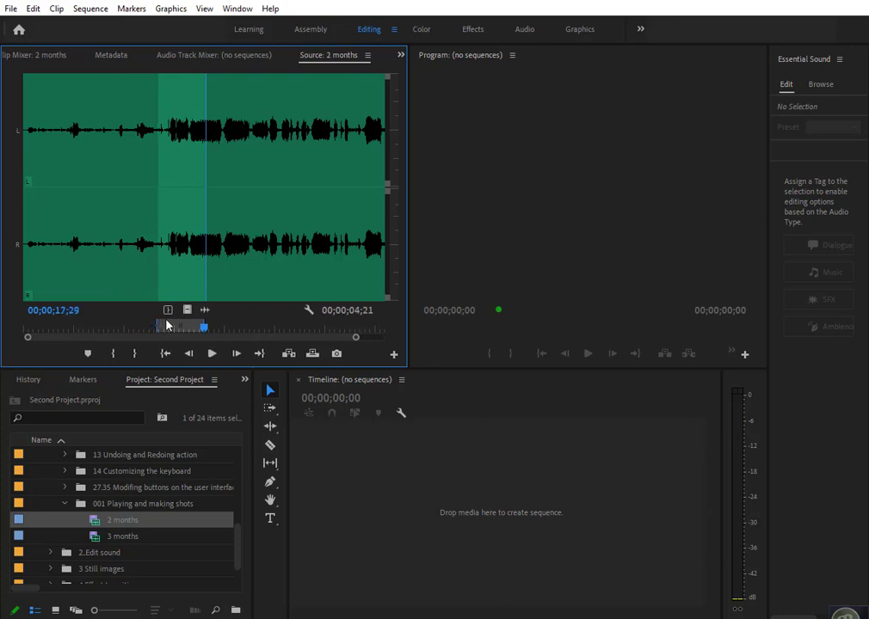
pyautogui.moveTo(206, 85); pyautogui.dragTo(219, 169)
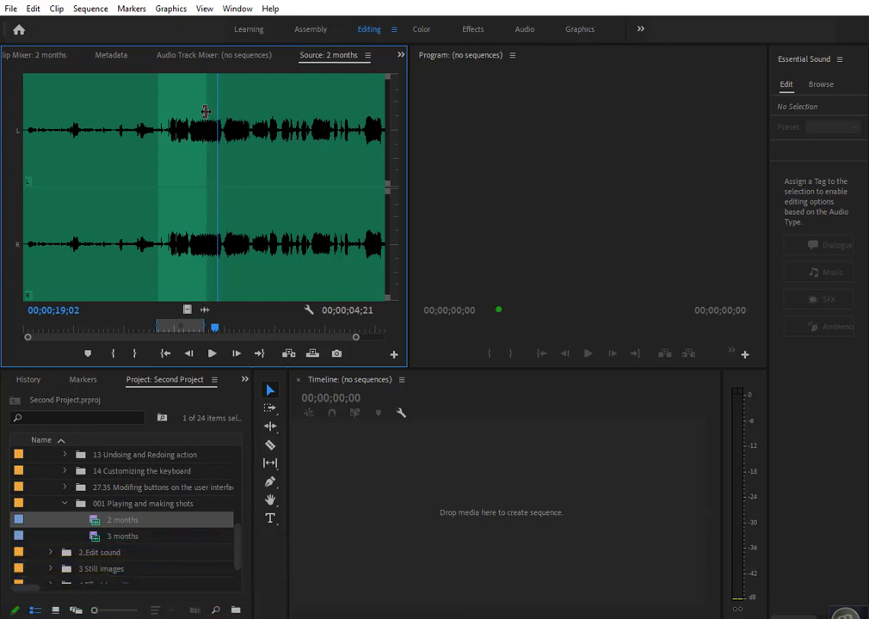
pyautogui.moveTo(205, 109); pyautogui.dragTo(220, 107)
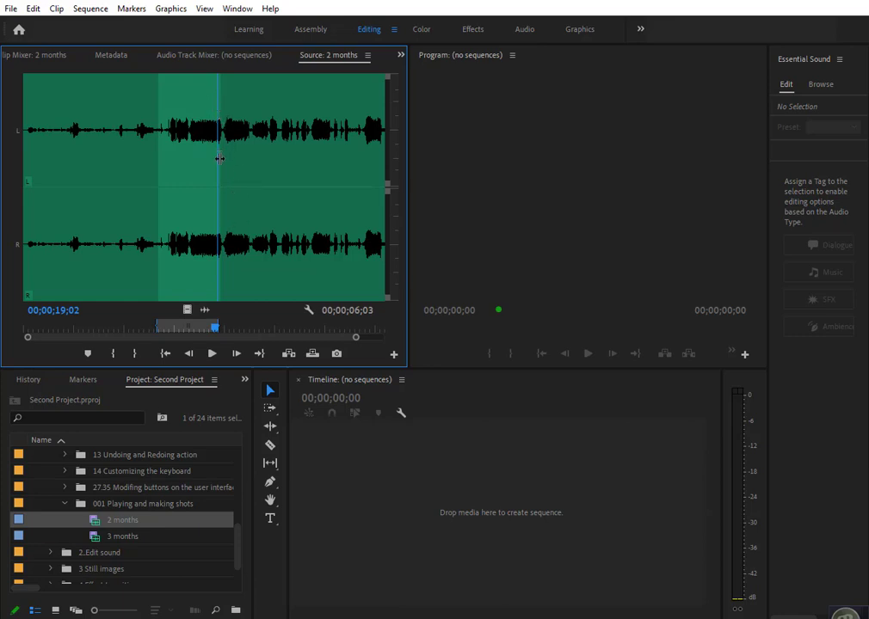
pyautogui.moveTo(221, 158); pyautogui.dragTo(248, 159)
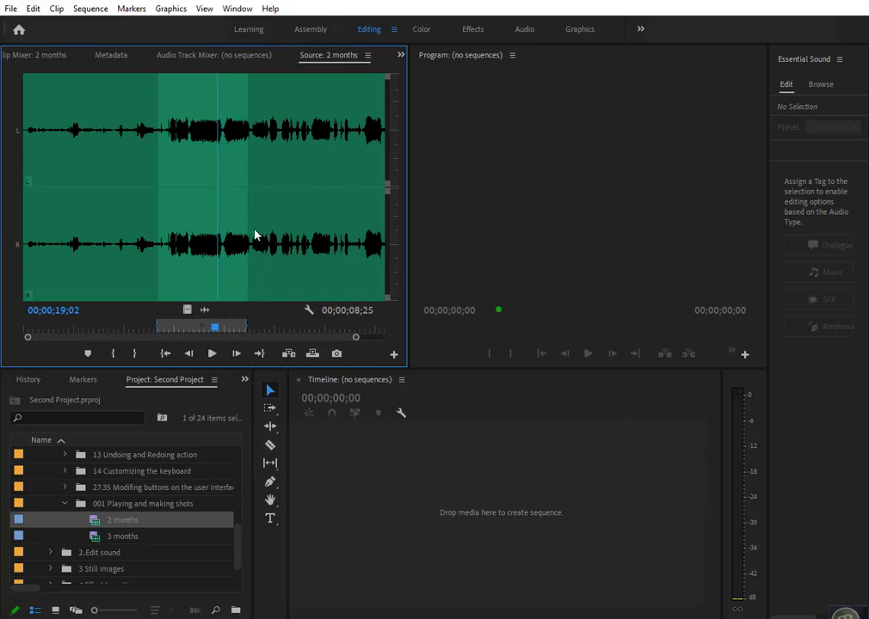
pyautogui.moveTo(248, 146); pyautogui.dragTo(250, 147)
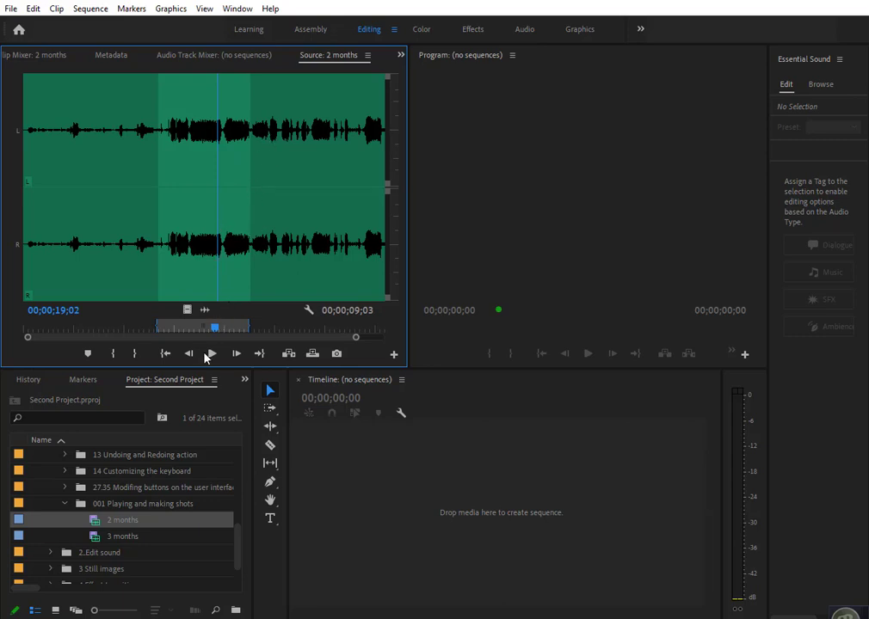
# Step: Return the Source Monitor to the video view and create a new sequence from the marked 2 months shot
pyautogui.click(187, 309)
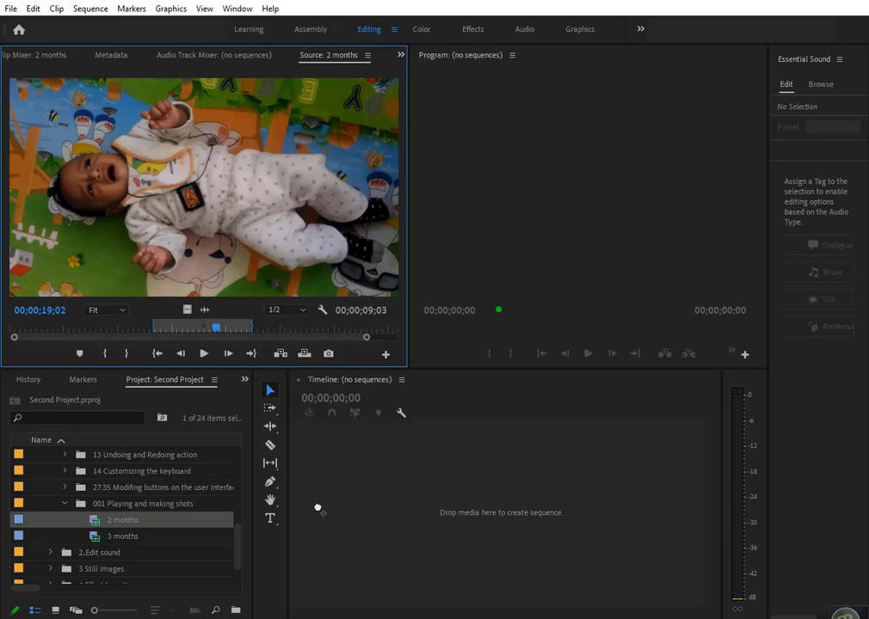
pyautogui.moveTo(318, 511); pyautogui.dragTo(318, 511)
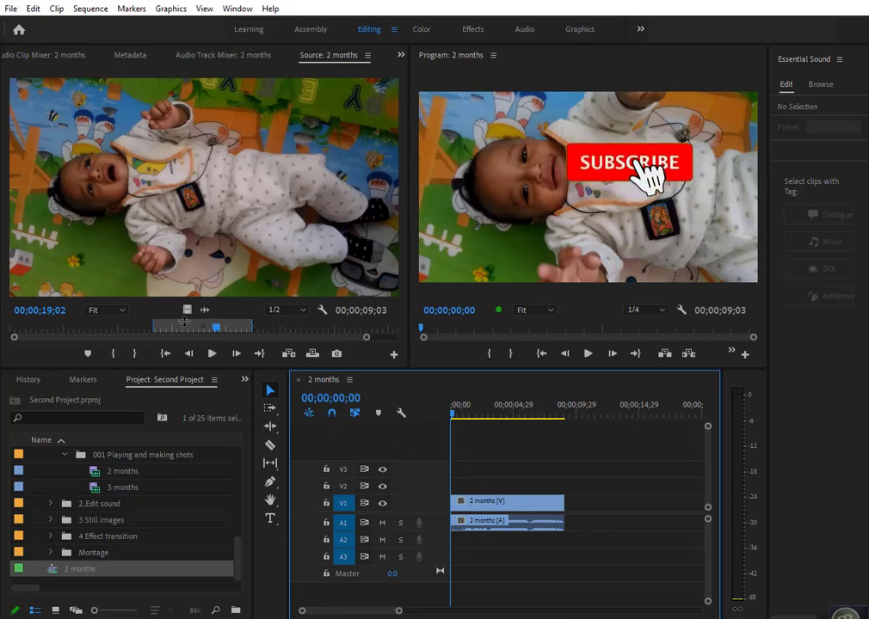
# Step: Rename the new sequence to Editing practice and move it into the 001 Playing and making shots bin
pyautogui.click(77, 570)
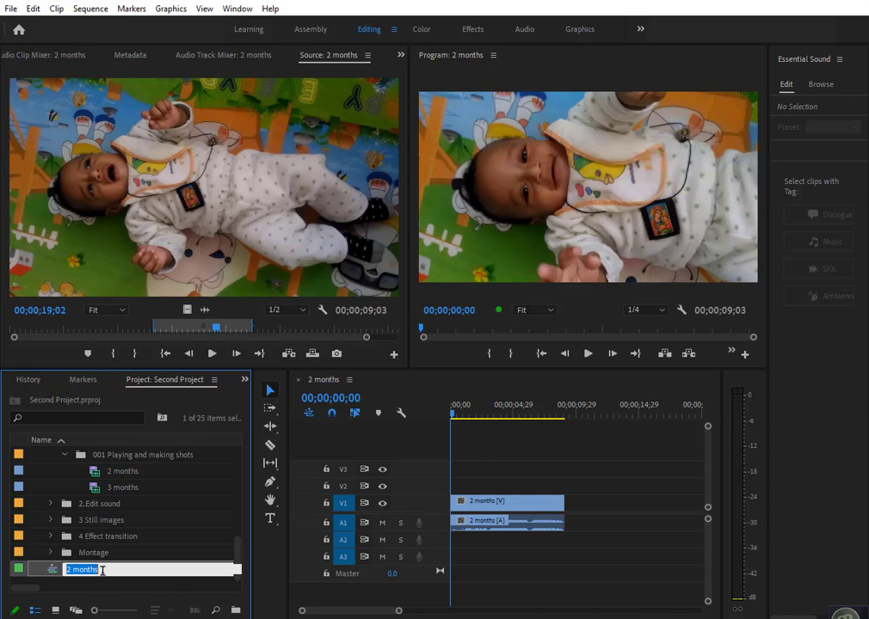
pyautogui.write('E')
pyautogui.write('ditin')
pyautogui.write('g')
pyautogui.write(' project')
pyautogui.write('ice')
pyautogui.click(53, 573)
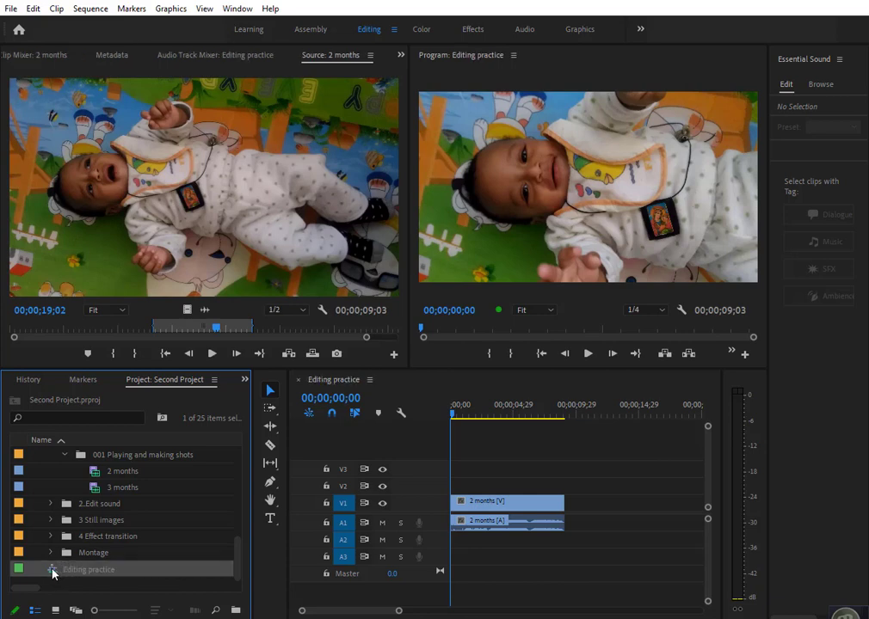
pyautogui.moveTo(52, 573); pyautogui.dragTo(104, 460)
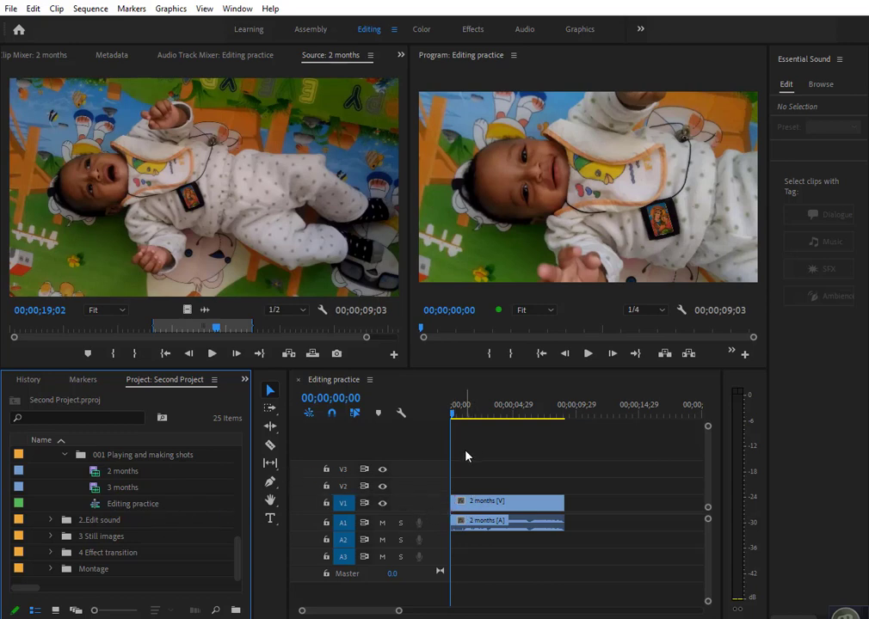
# Step: Load the 3 months clip into the Source Monitor and clear its existing In and Out points
pyautogui.doubleClick(95, 489)
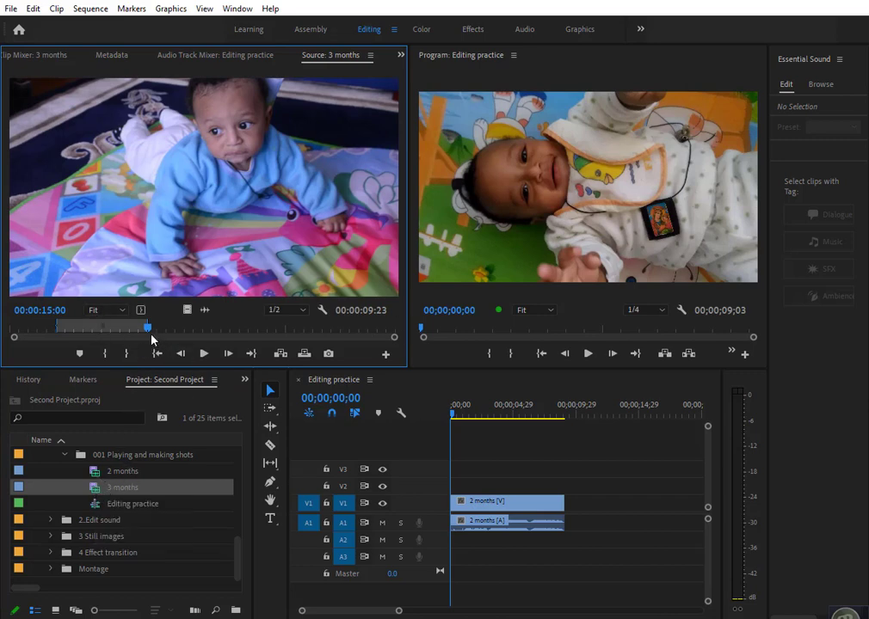
pyautogui.rightClick(104, 336)
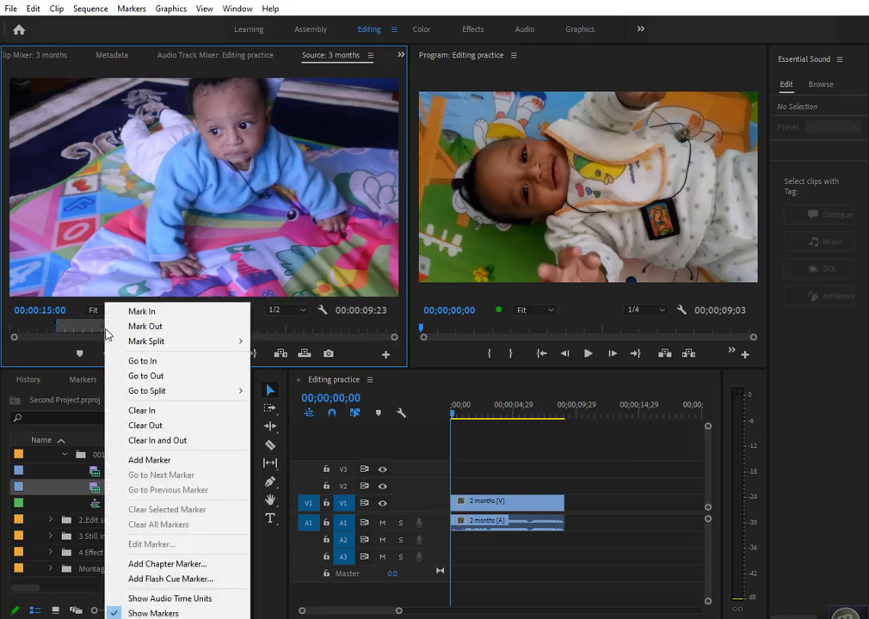
pyautogui.click(158, 440)
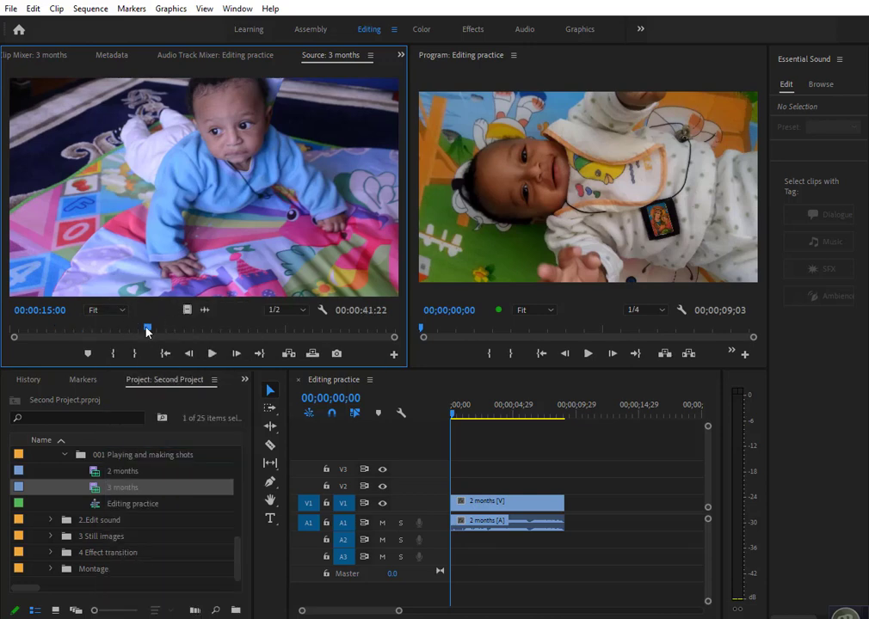
# Step: Preview the 3 months clip from its start, speeding up to about 00:00:24:08, and play it in fast reverse back to the beginning
pyautogui.moveTo(148, 336); pyautogui.dragTo(103, 335)
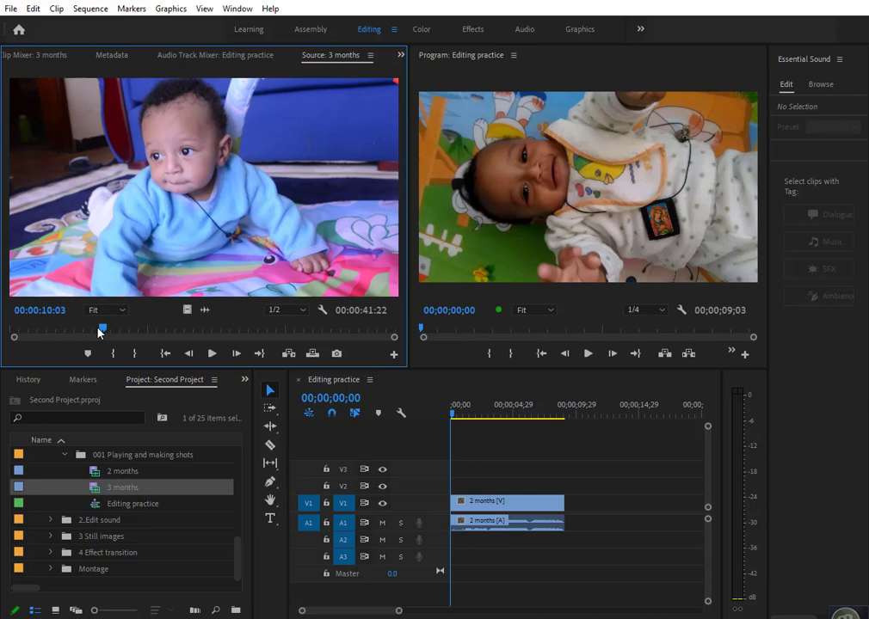
pyautogui.moveTo(103, 332); pyautogui.dragTo(7, 331)
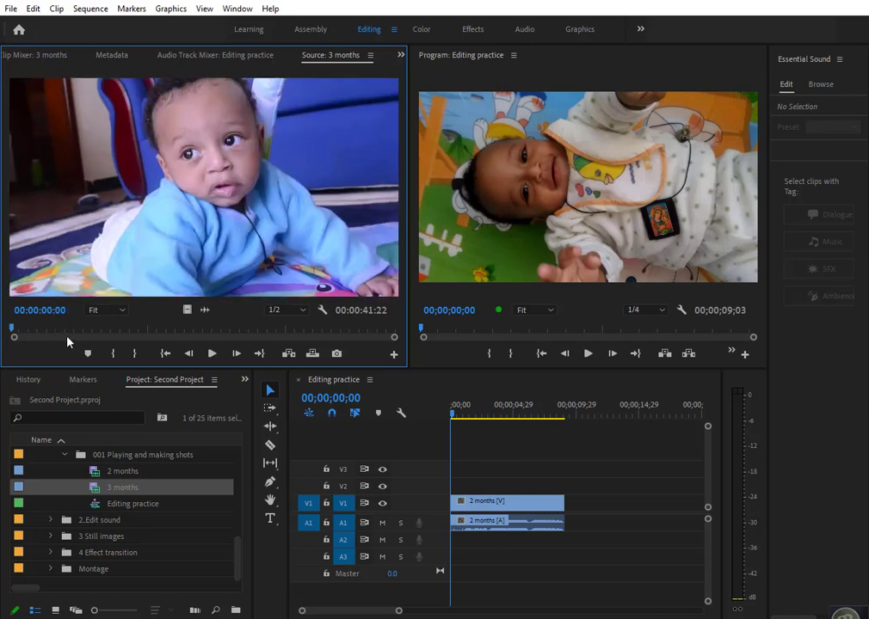
pyautogui.press('space')
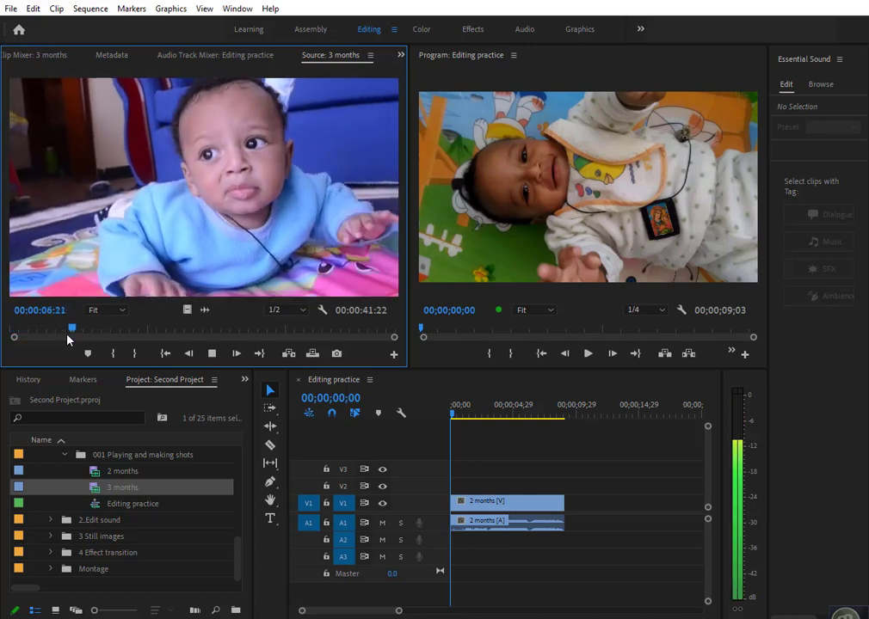
pyautogui.press('l')
pyautogui.press('k')
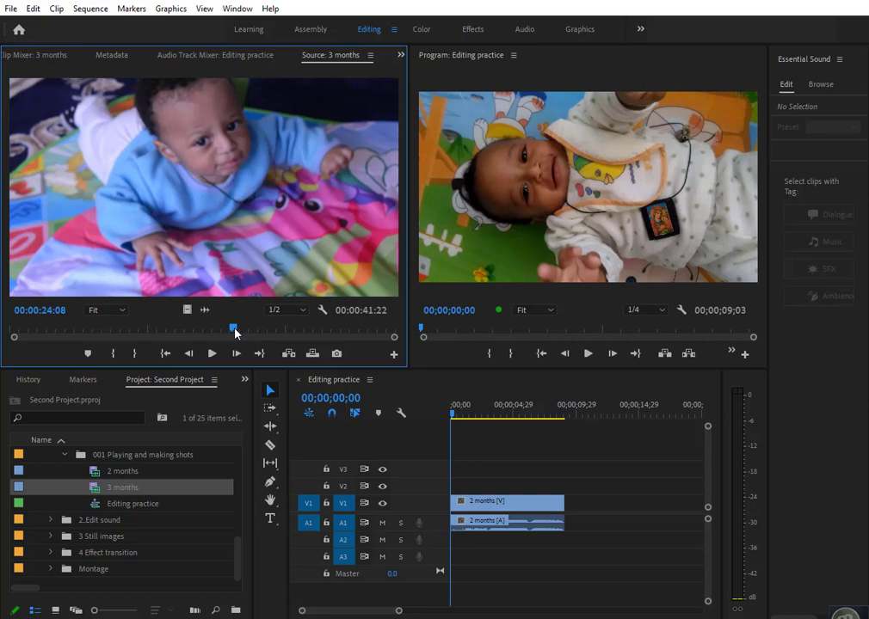
pyautogui.press('l')
pyautogui.press('j')
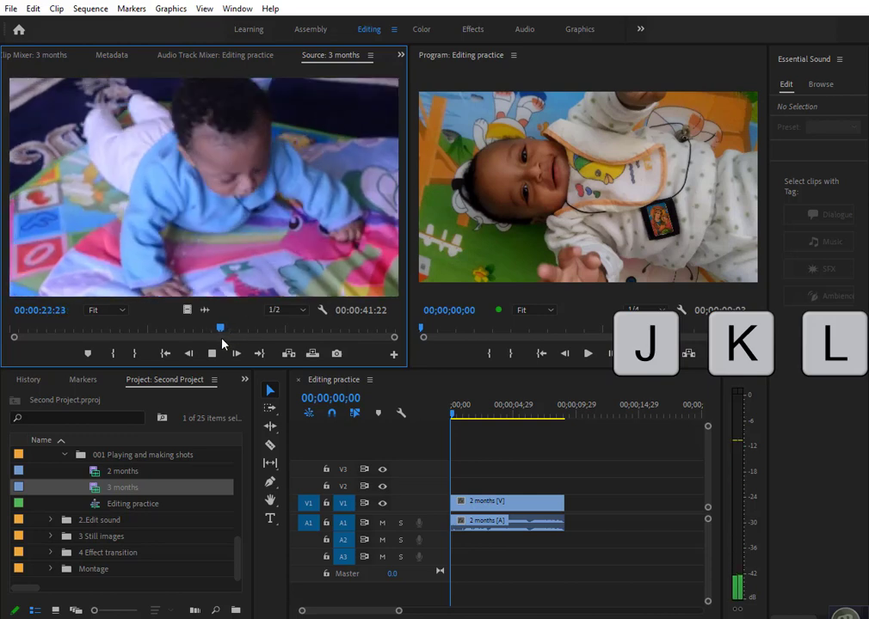
pyautogui.press('j')
pyautogui.press('j')
pyautogui.press('j')
pyautogui.press('j')
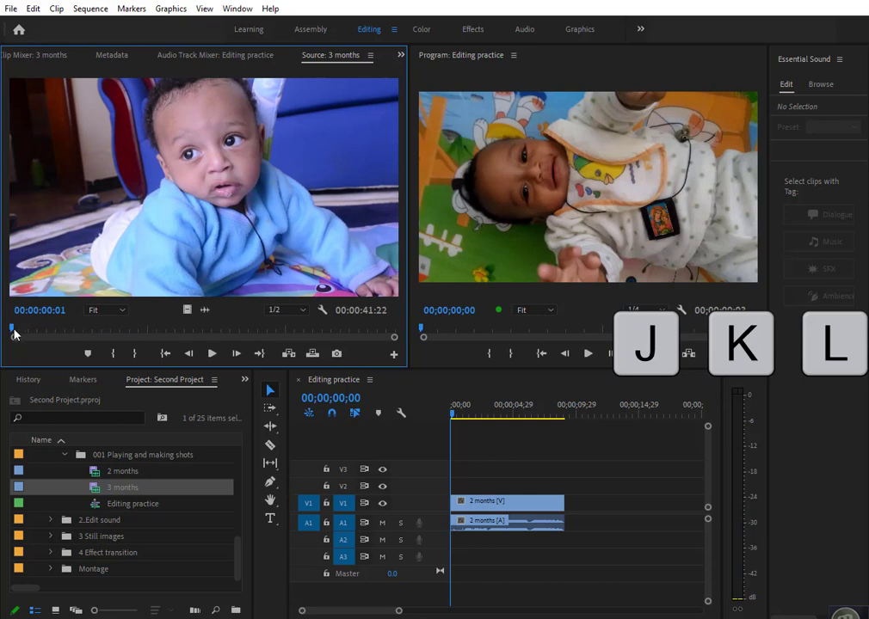
# Step: Shuttle forward and backward through the 3 months clip to 00:00:04:24 and mark the In point there
pyautogui.press('l')
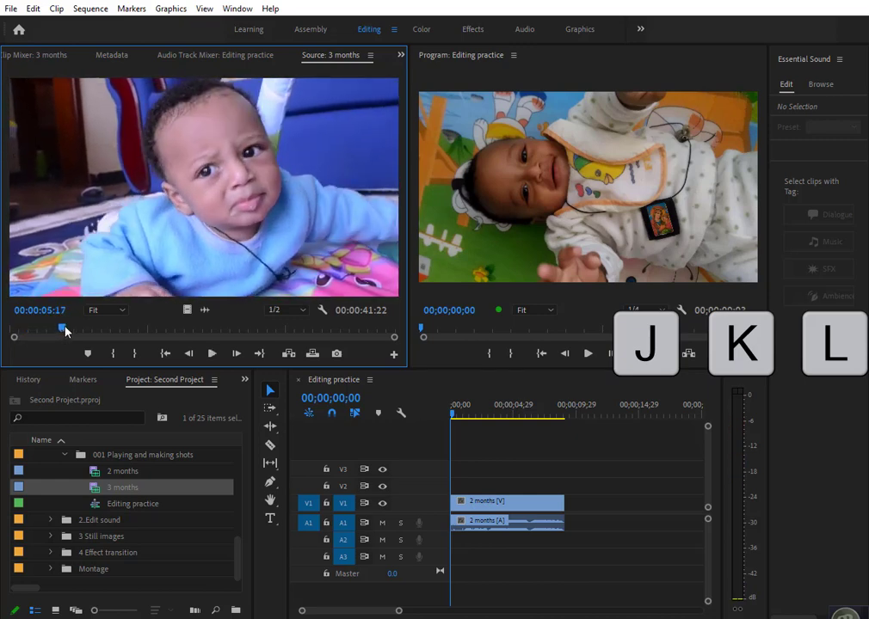
pyautogui.press('k')
pyautogui.press('j')
pyautogui.press('k')
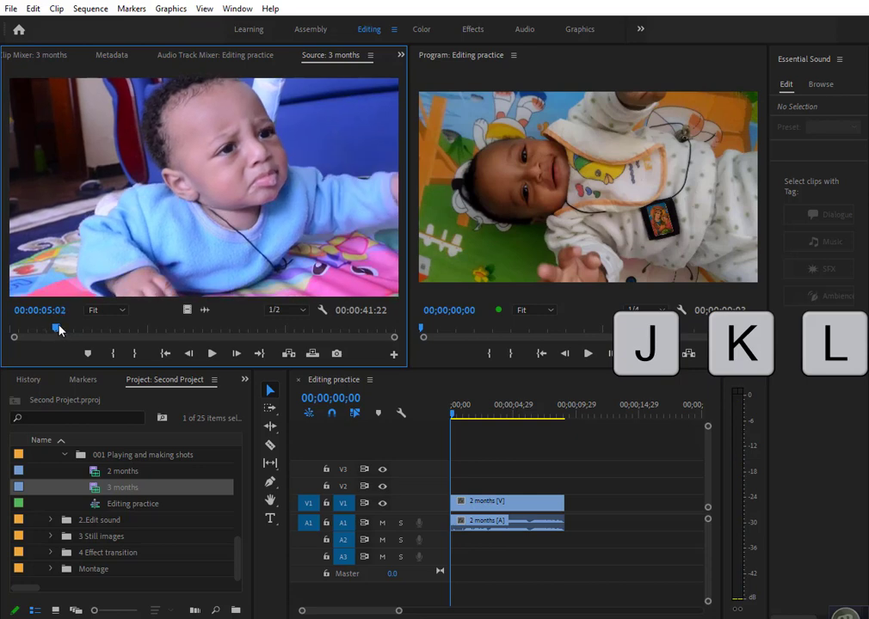
pyautogui.press('l')
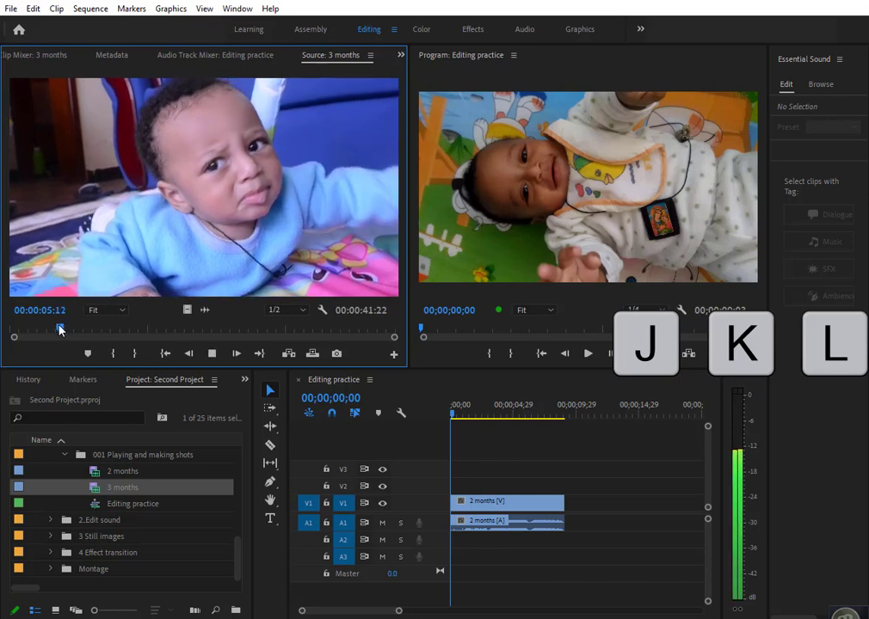
pyautogui.press('j')
pyautogui.press('k')
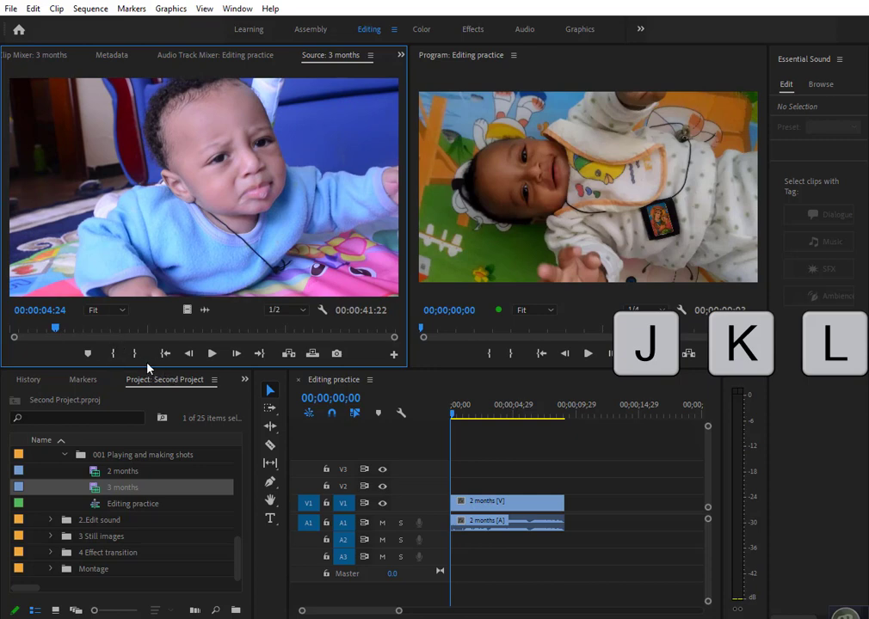
pyautogui.press('i')
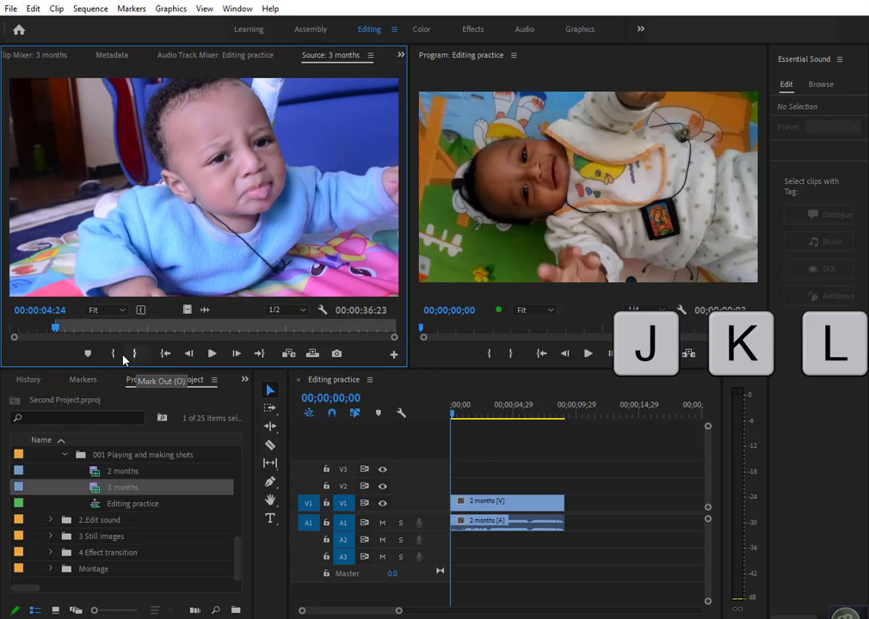
# Step: Play the 3 months clip forward to 00:00:14:13 and mark the Out point there
pyautogui.press('l')
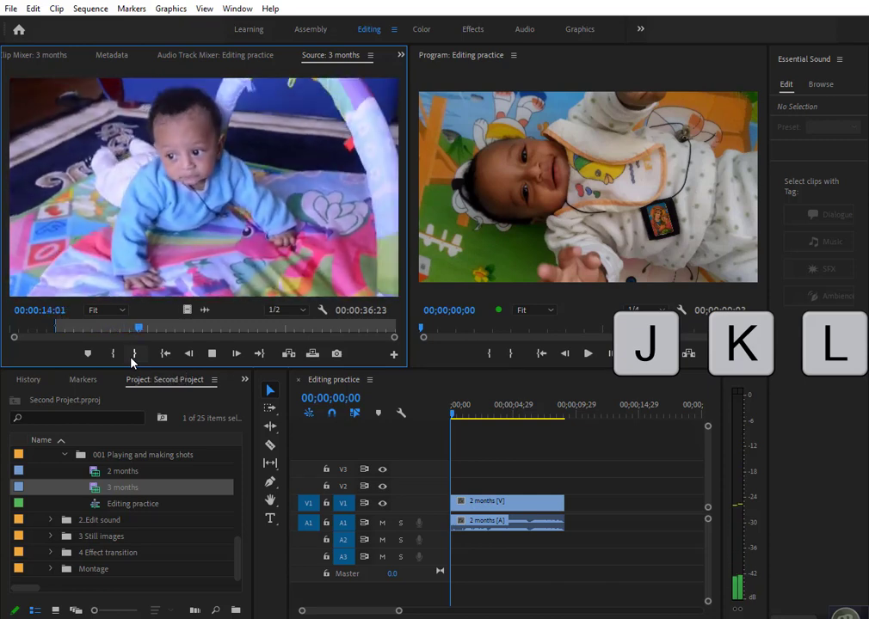
pyautogui.press('k')
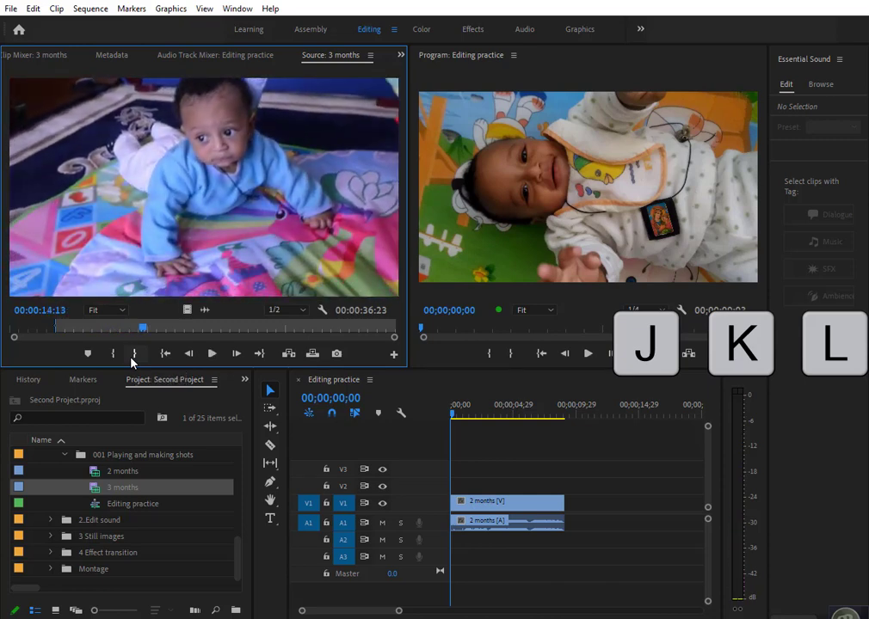
pyautogui.click(133, 358)
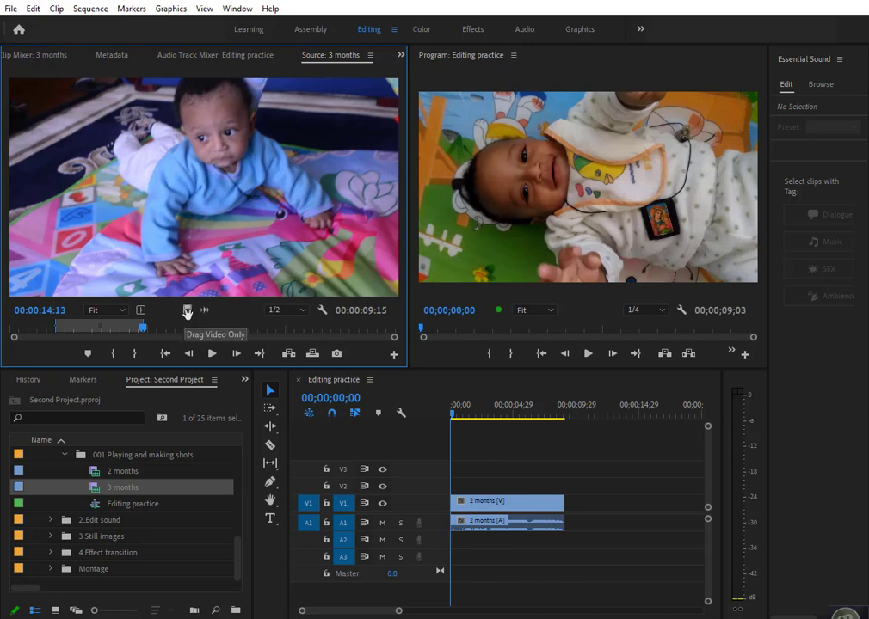
# Step: Show the 3 months audio waveform and move the In and Out points earlier around the first loud sound, about 00:00:07:20 long
pyautogui.click(204, 311)
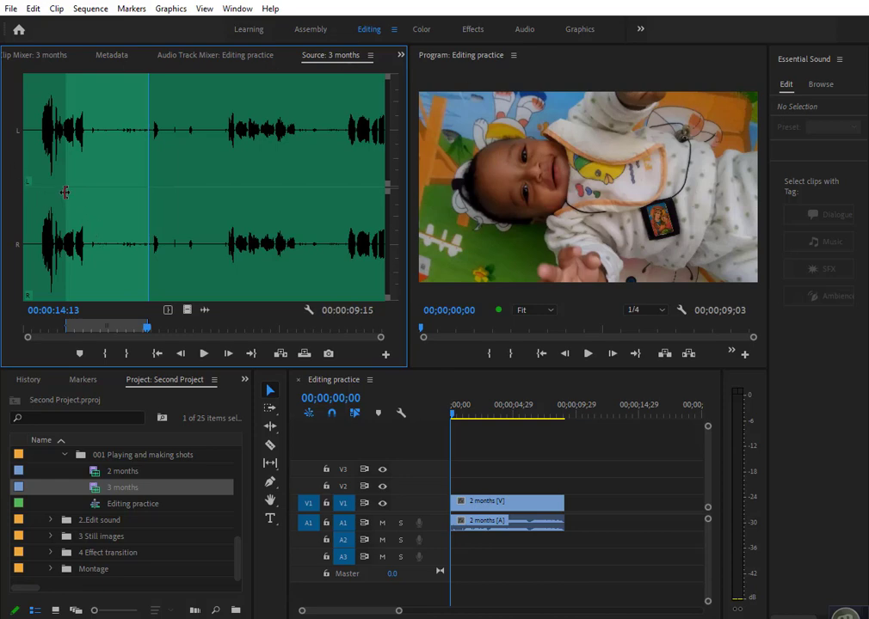
pyautogui.moveTo(65, 192); pyautogui.dragTo(35, 192)
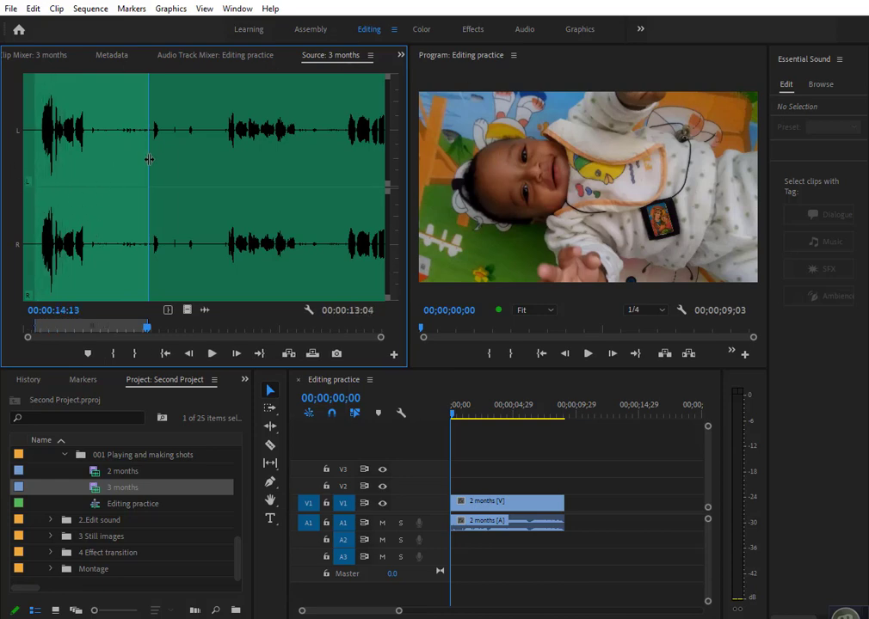
pyautogui.moveTo(149, 159); pyautogui.dragTo(98, 162)
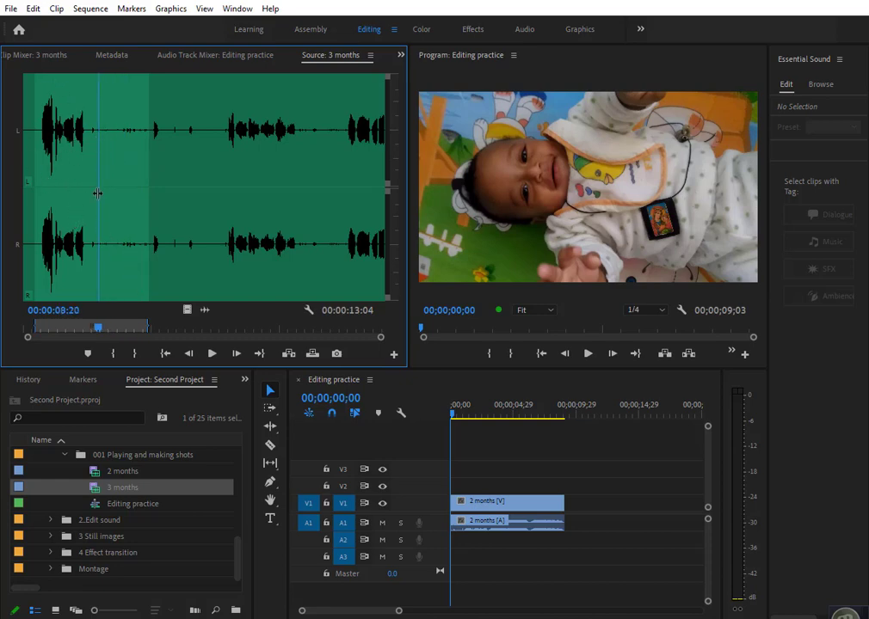
pyautogui.moveTo(147, 196); pyautogui.dragTo(102, 200)
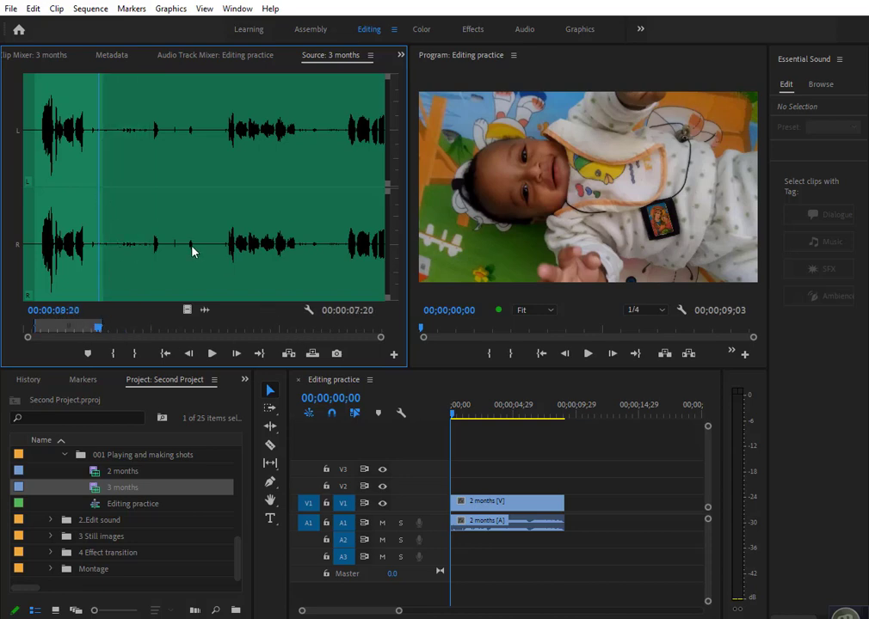
# Step: Return the Source Monitor to the video view and place the marked 3 months shot directly after the 2 months clip on V1 and A1
pyautogui.click(187, 309)
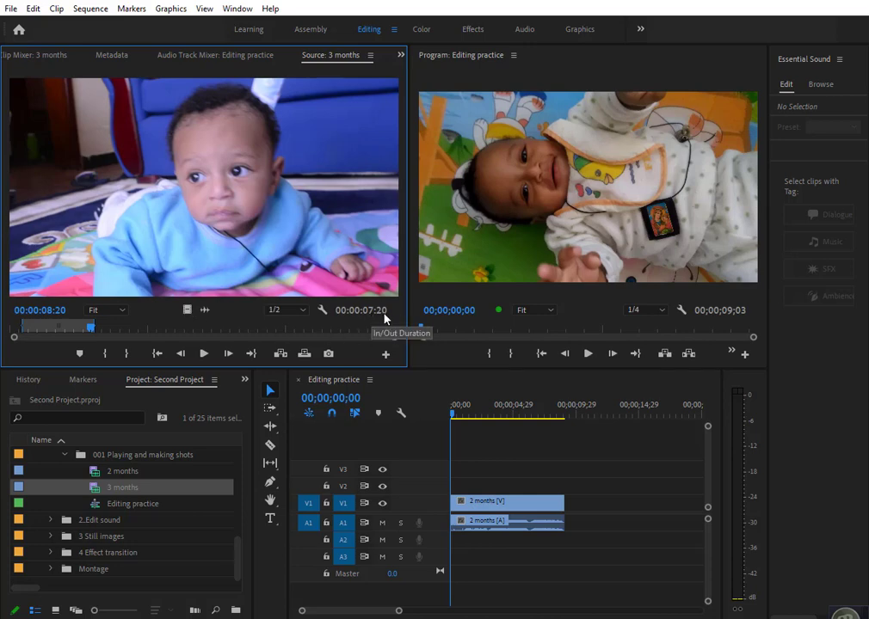
pyautogui.moveTo(204, 217); pyautogui.dragTo(559, 500)
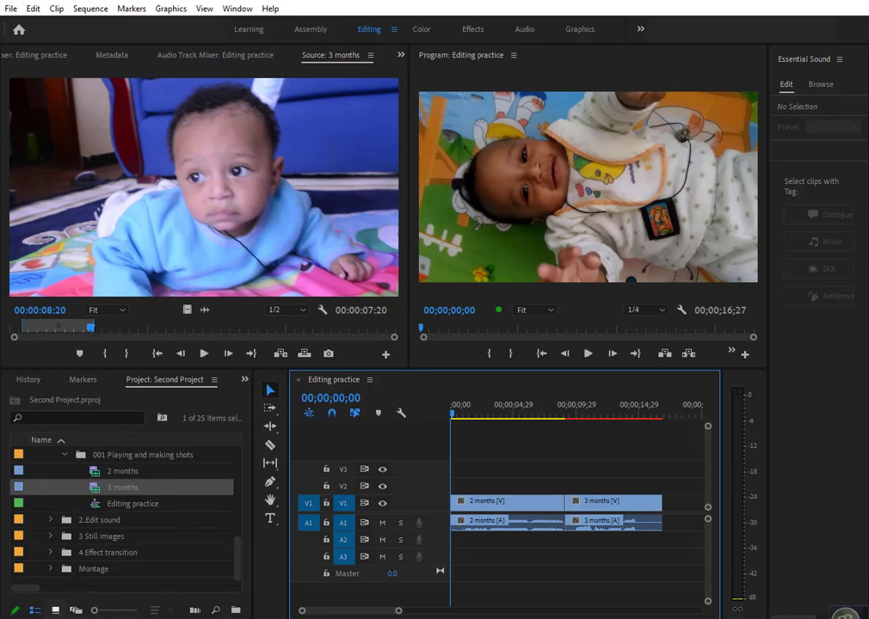
# Step: Open the 001 Playing and making shots bin and display its contents in icon view
pyautogui.click(57, 613)
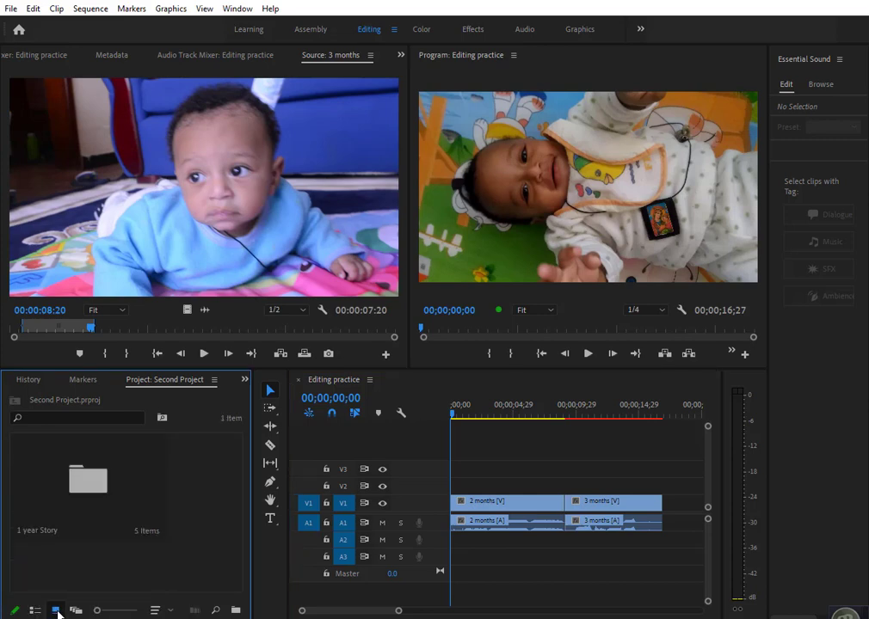
pyautogui.click(95, 490)
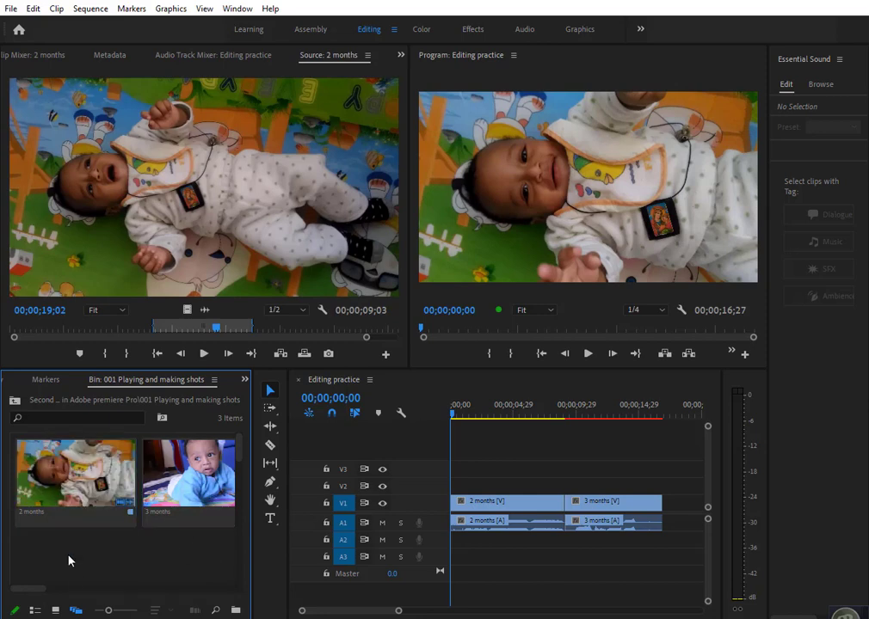
pyautogui.click(34, 612)
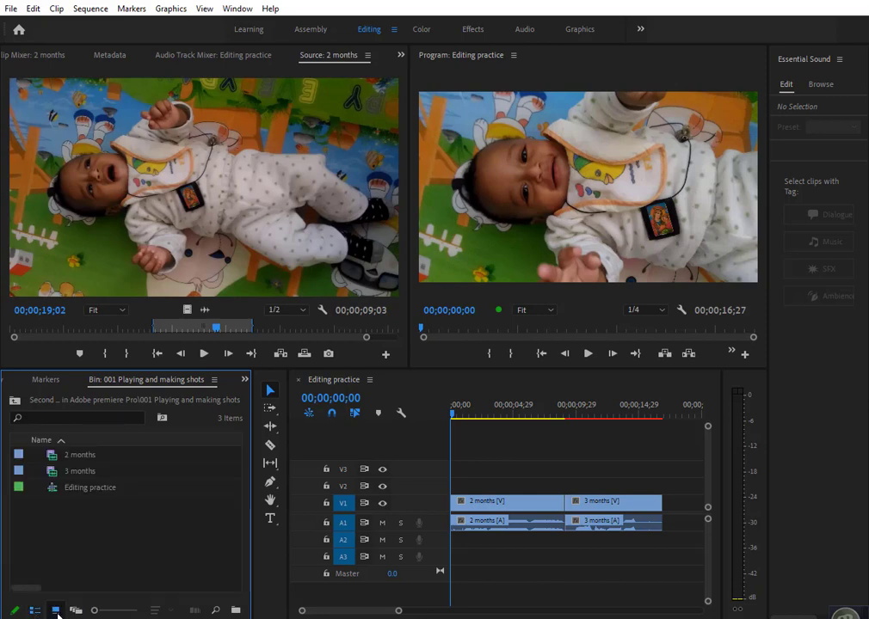
pyautogui.click(55, 613)
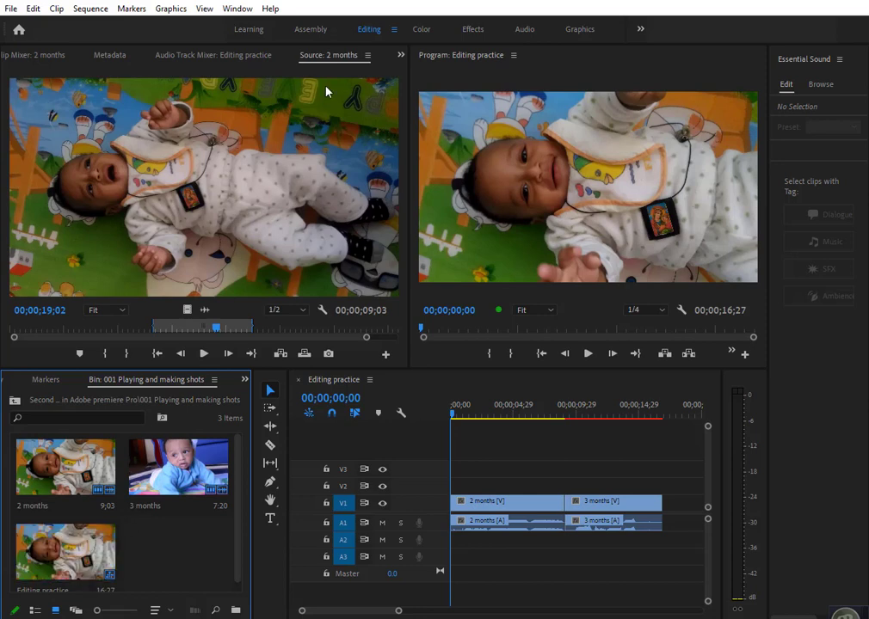
# Step: Maximize the 001 Playing and making shots bin panel and enlarge its clip thumbnails
pyautogui.press('`')
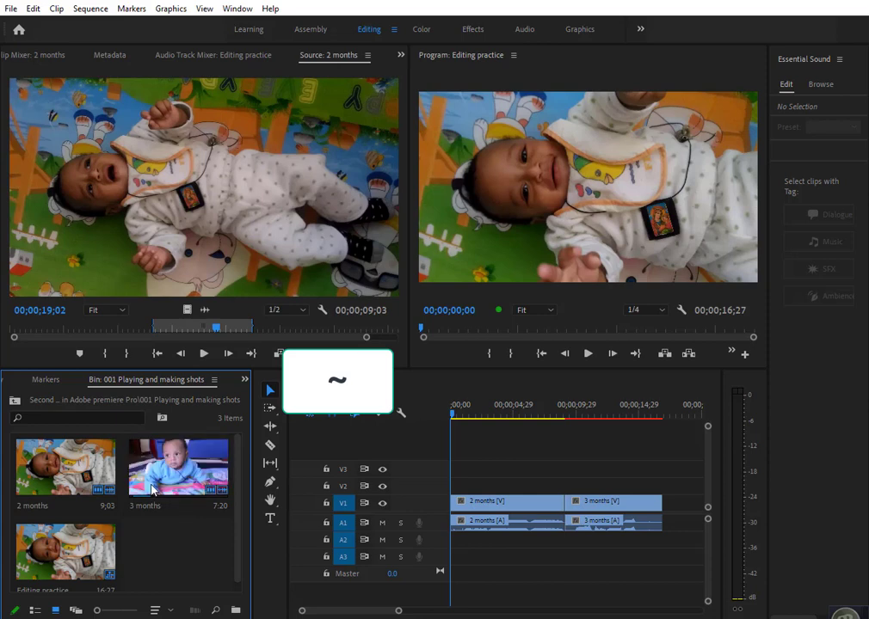
pyautogui.press('`')
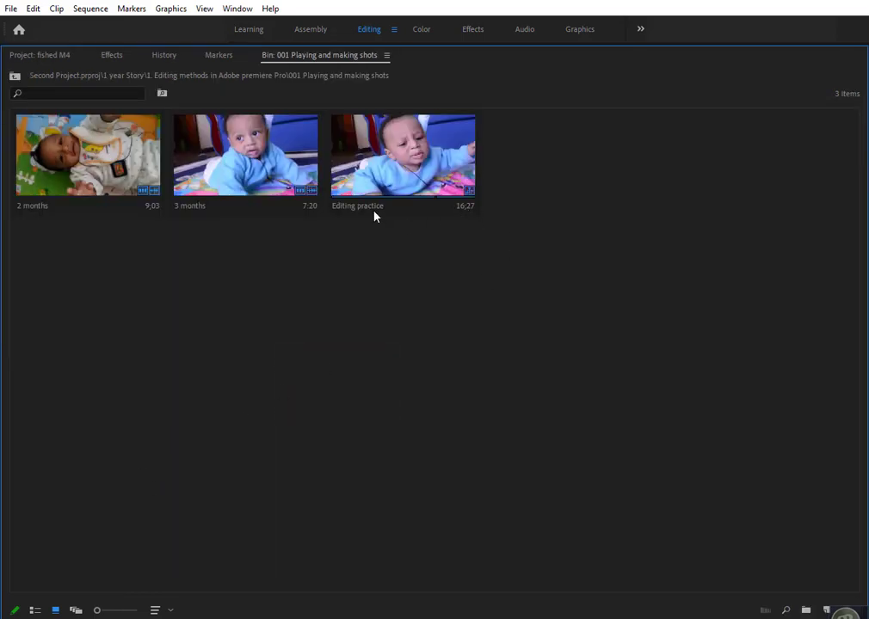
pyautogui.moveTo(97, 612); pyautogui.dragTo(118, 612)
# Step: Preview the 3 months clip in its bin thumbnail, mark a new In/Out range of about 7:21, and restore the panel to normal size
pyautogui.click(508, 189)
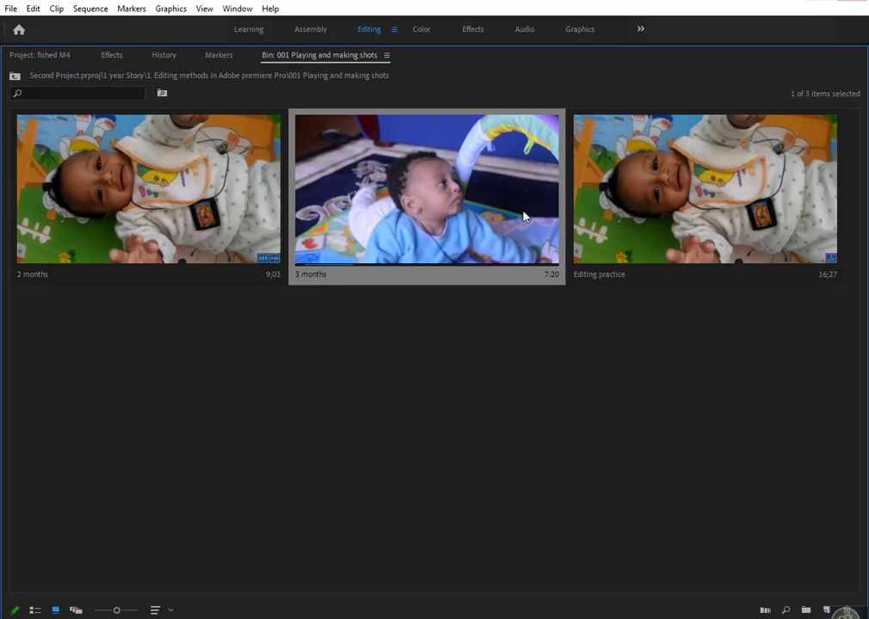
pyautogui.press('space')
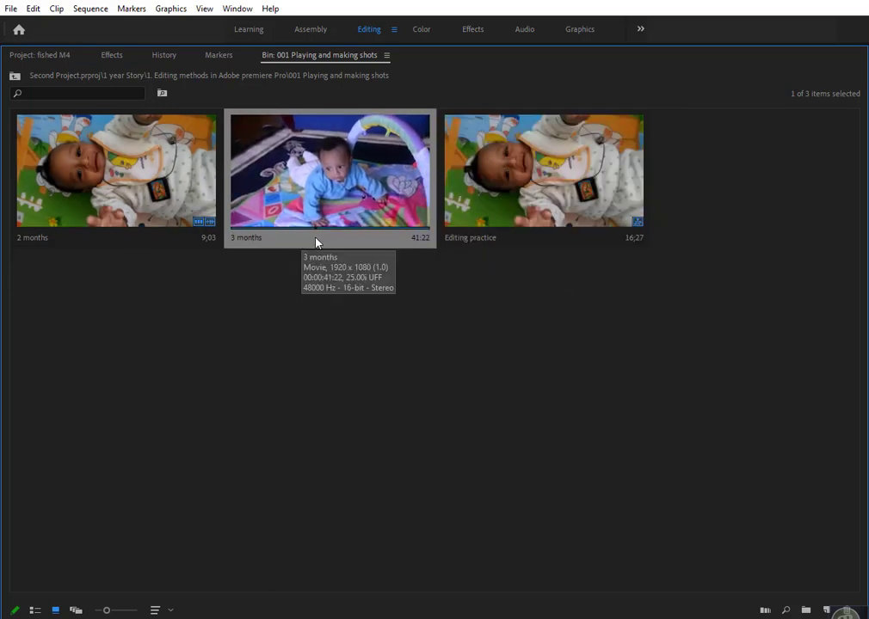
pyautogui.press('space')
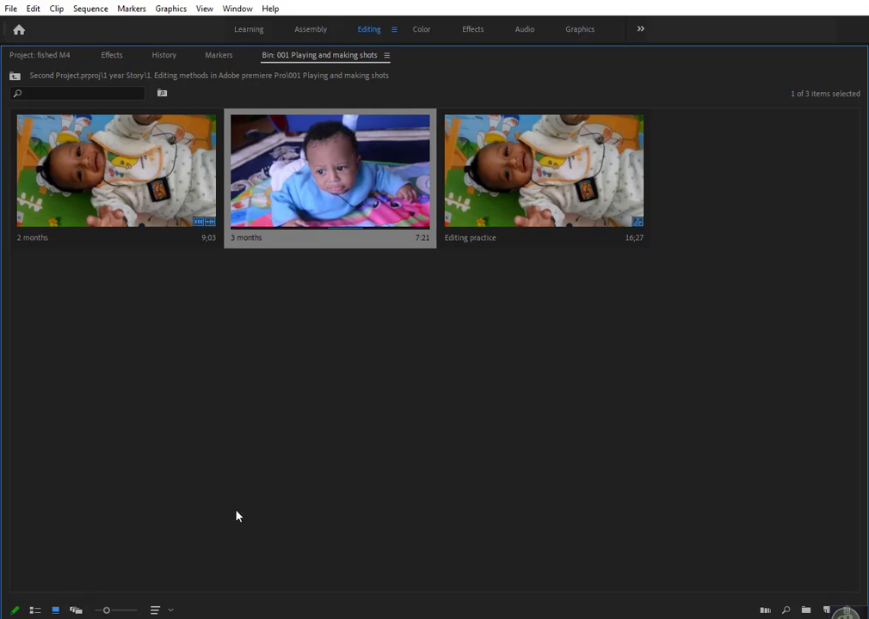
pyautogui.press('`')
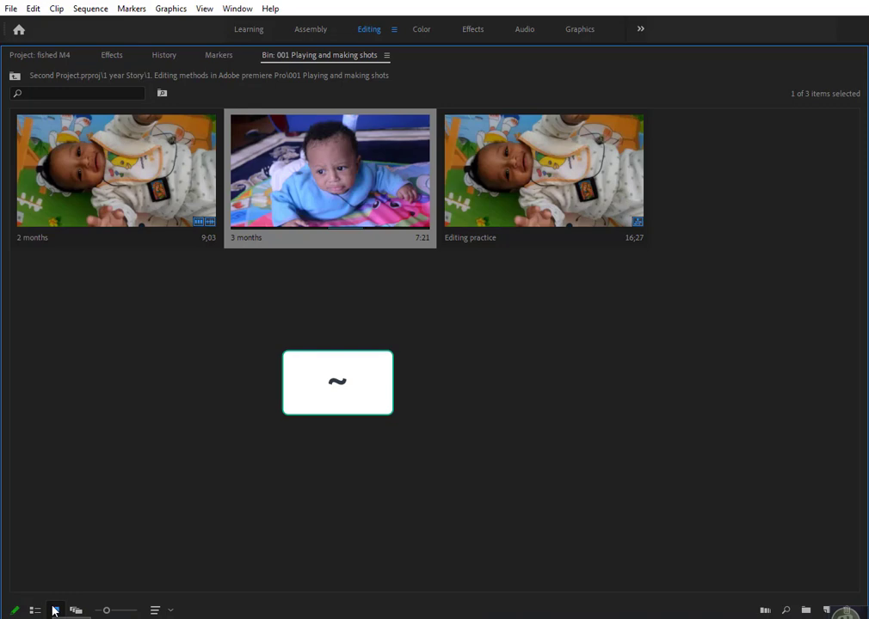
pyautogui.press('`')
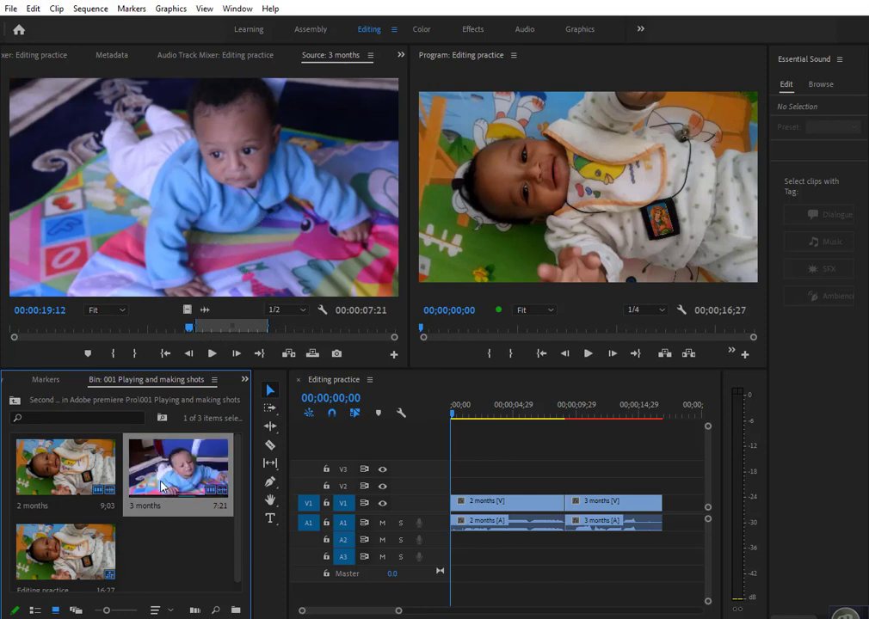
# Step: Append the newly marked 3 months shot to the end of the Editing practice sequence and save the project
pyautogui.moveTo(177, 477); pyautogui.dragTo(681, 511)
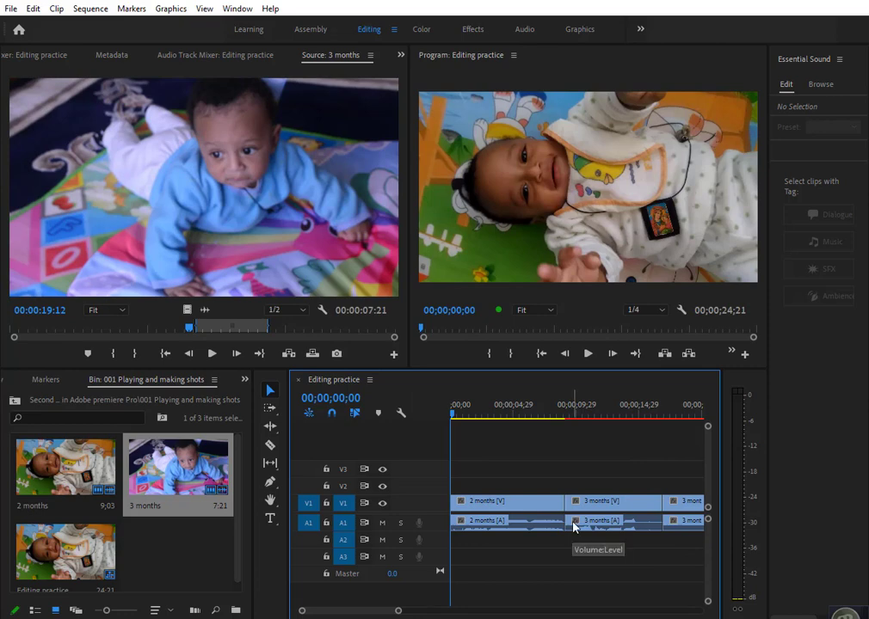
pyautogui.press('-')
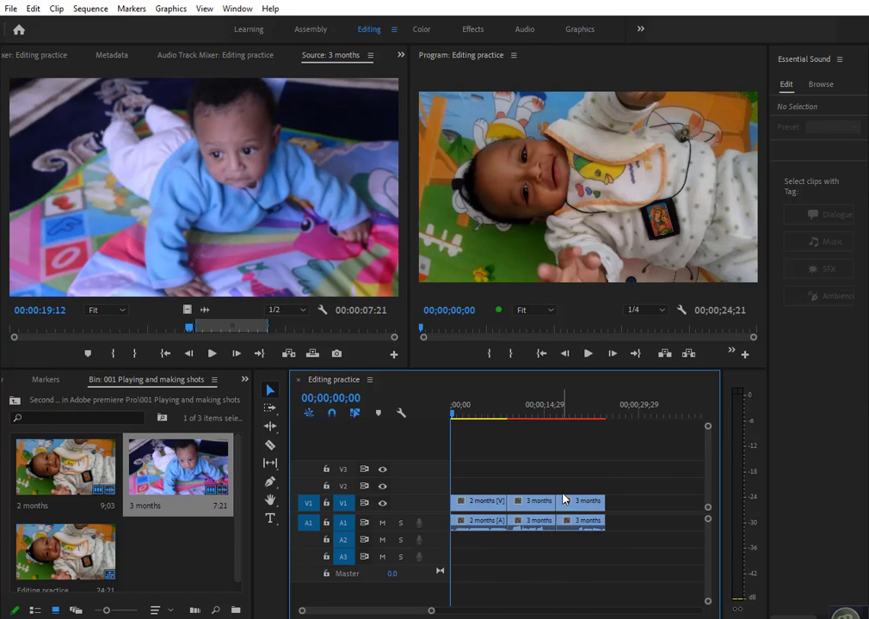
pyautogui.hotkey('ctrl', 's')
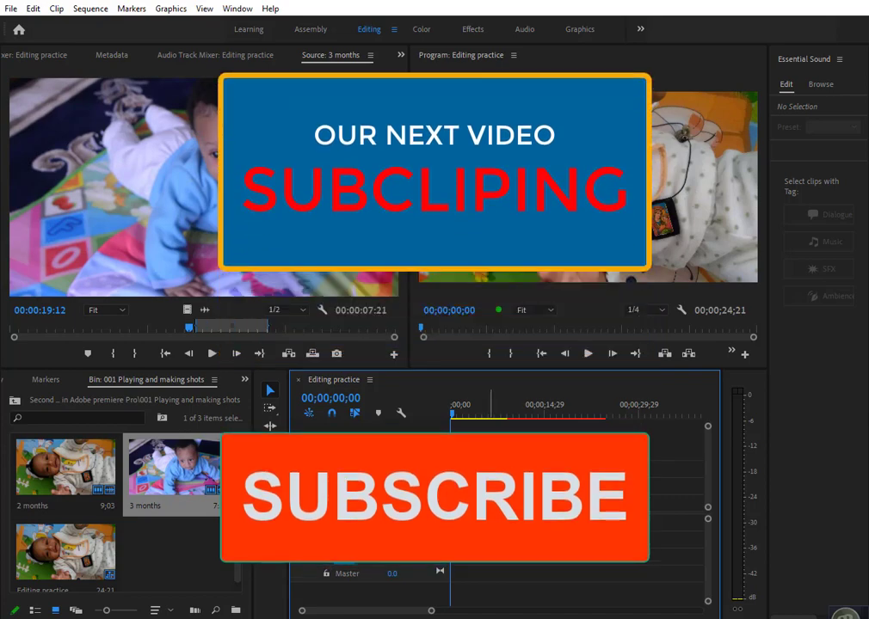
pyautogui.hotkey('ctrl', 's')
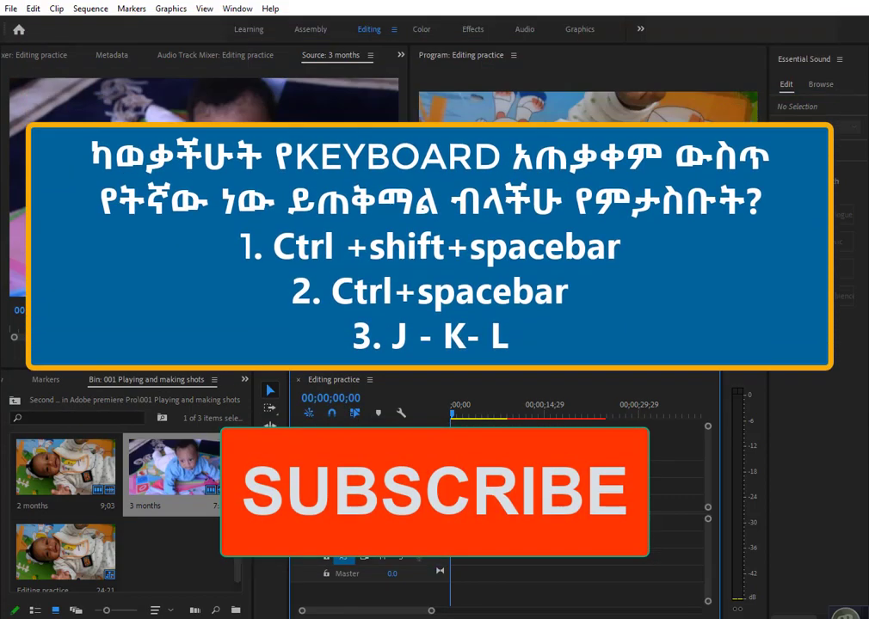